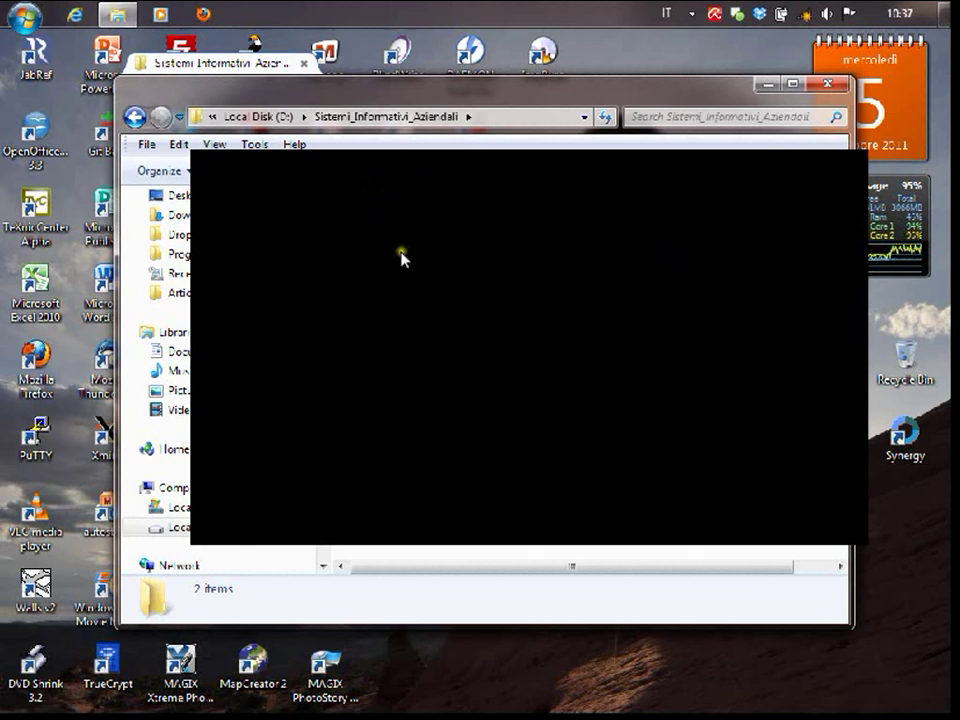
Step: View the apache-tomcat-7.0.22 folder in Sistemi_Informativi_Aziendali, and launch eclipse.exe from the neighbouring eclipse folder
double_click(428, 231)
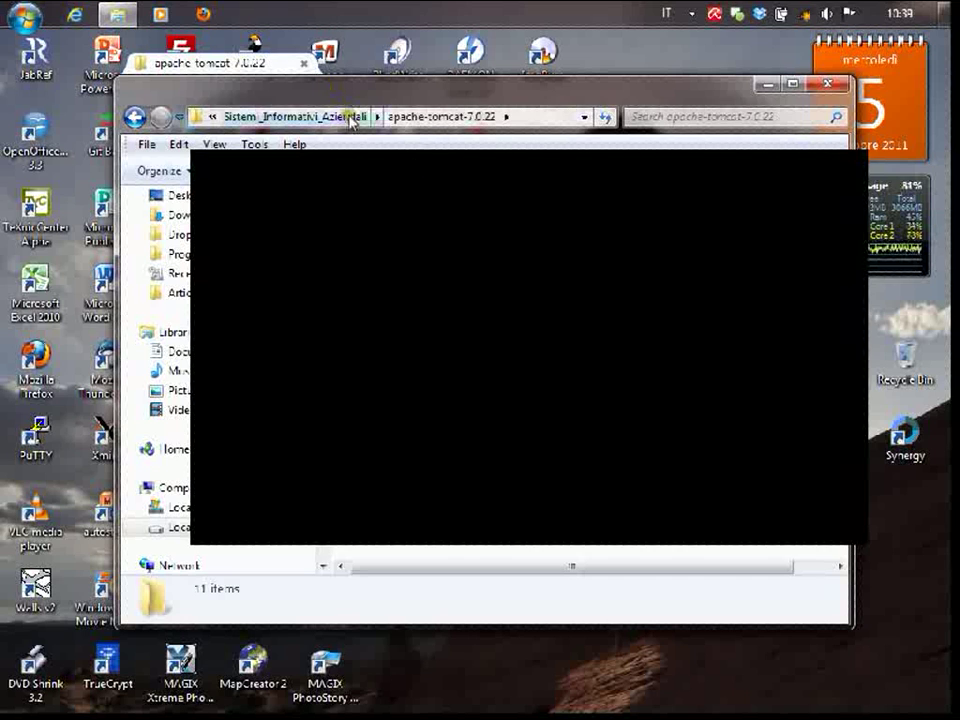
left_click(298, 116)
left_click(386, 249)
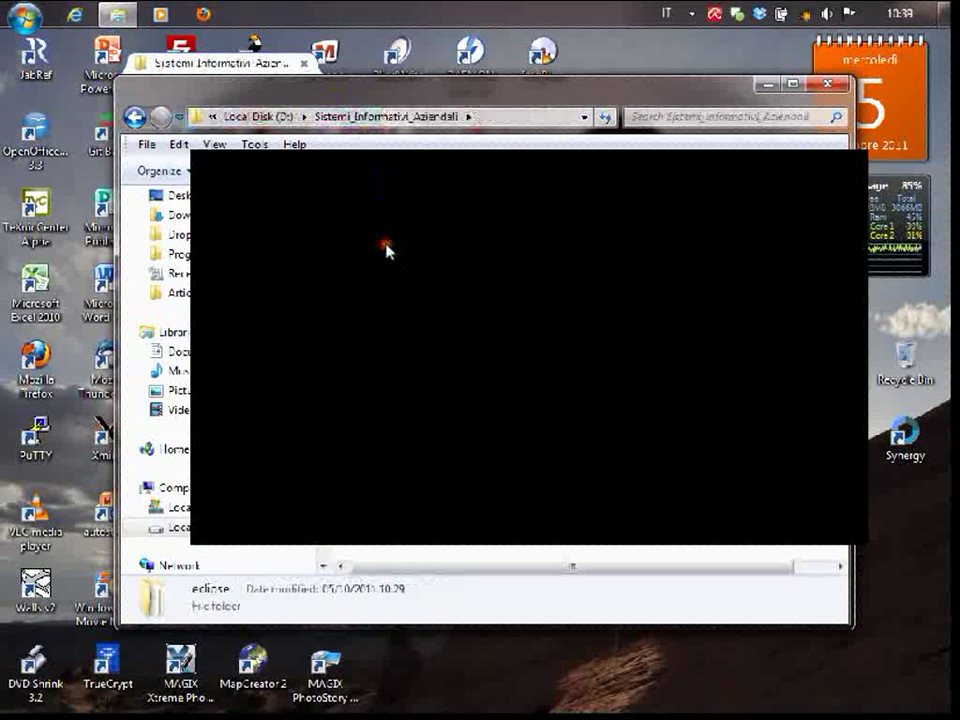
double_click(386, 249)
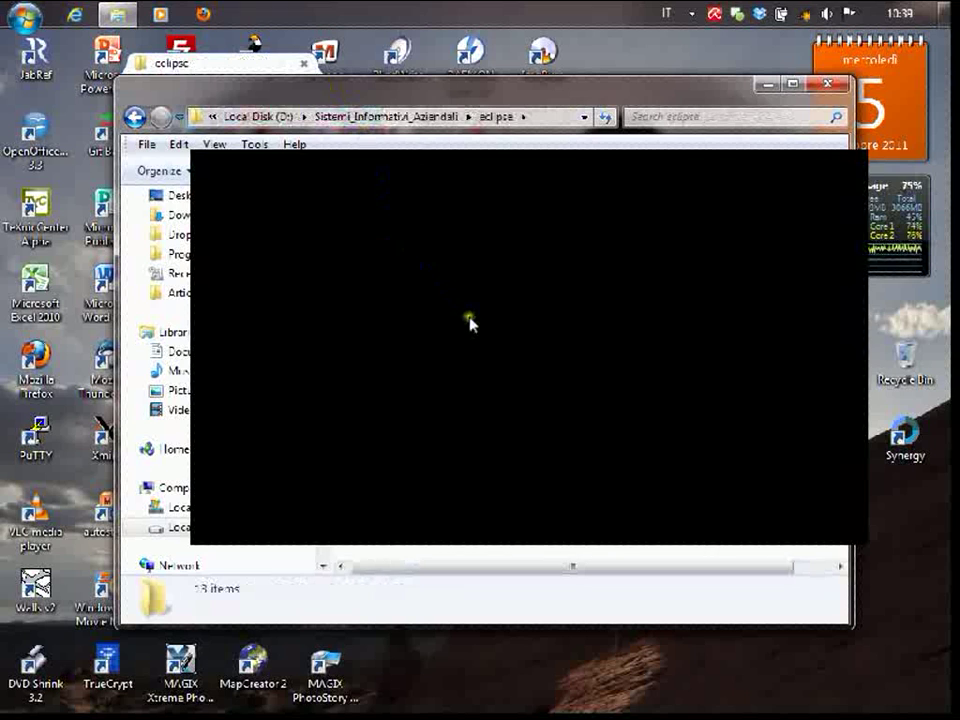
double_click(420, 388)
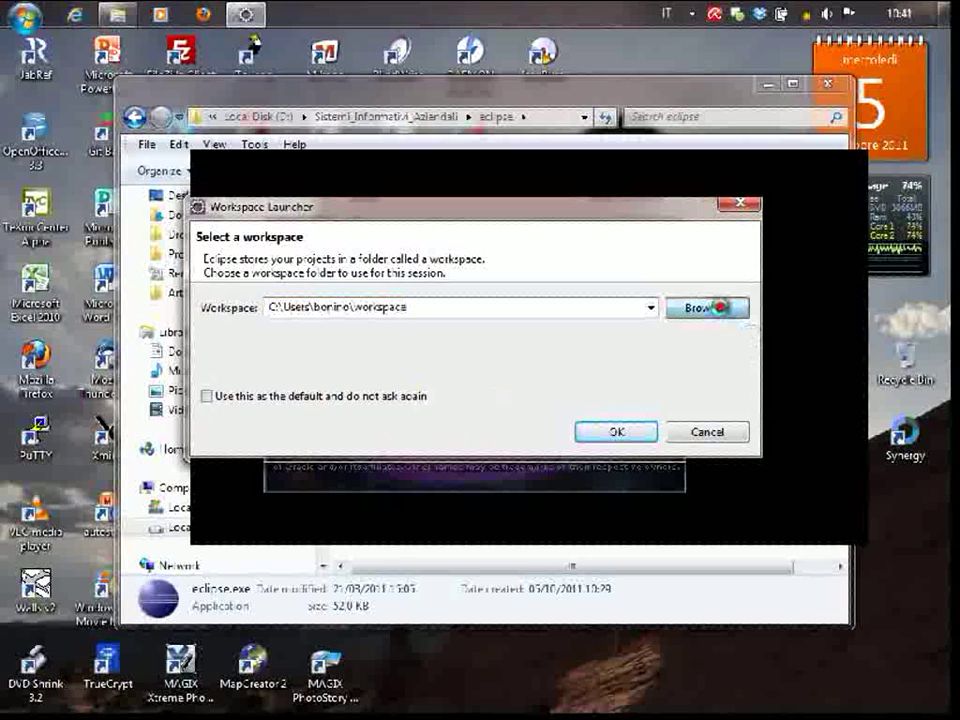
Step: Create a folder named workspace inside D:\Sistemi_Informativi_Aziendali and use it as the Eclipse workspace for this session
left_click(709, 308)
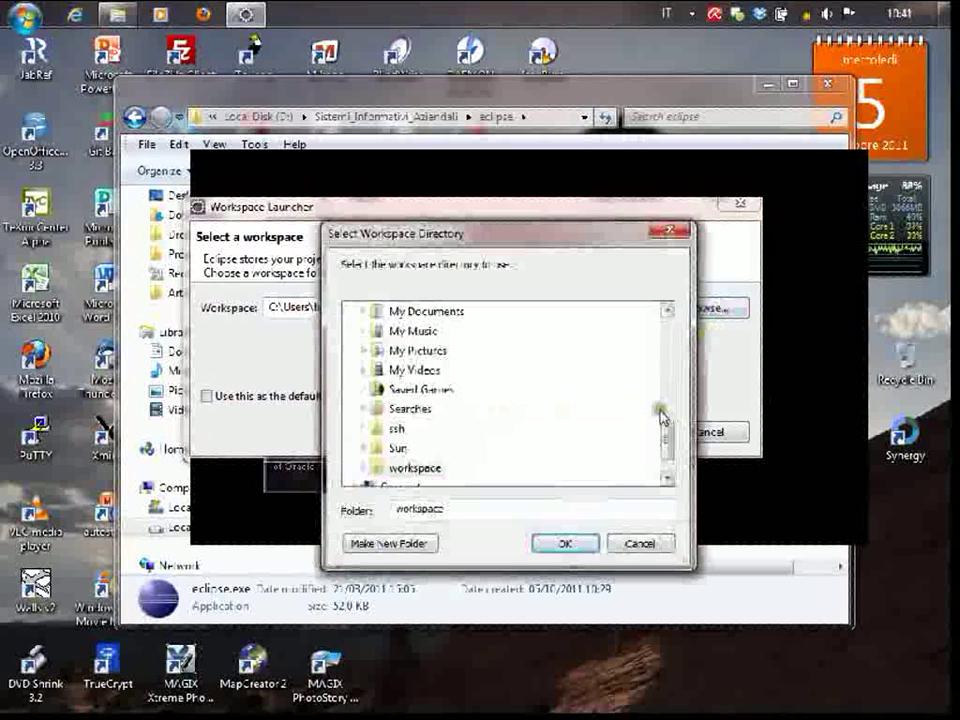
left_click_drag(664, 439, 664, 454)
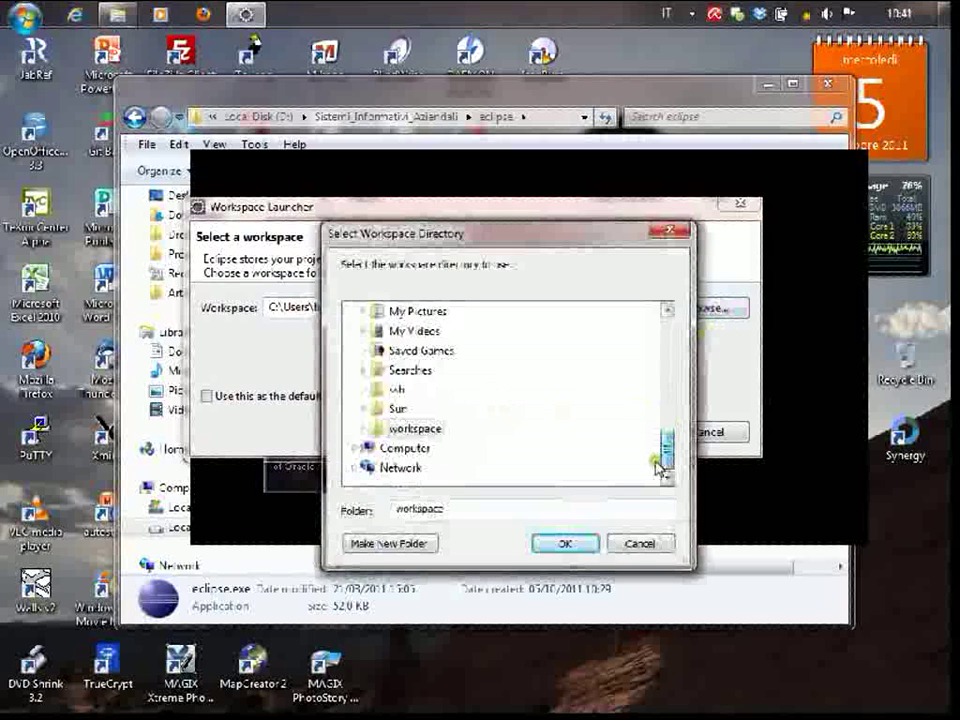
left_click(352, 448)
left_click(360, 429)
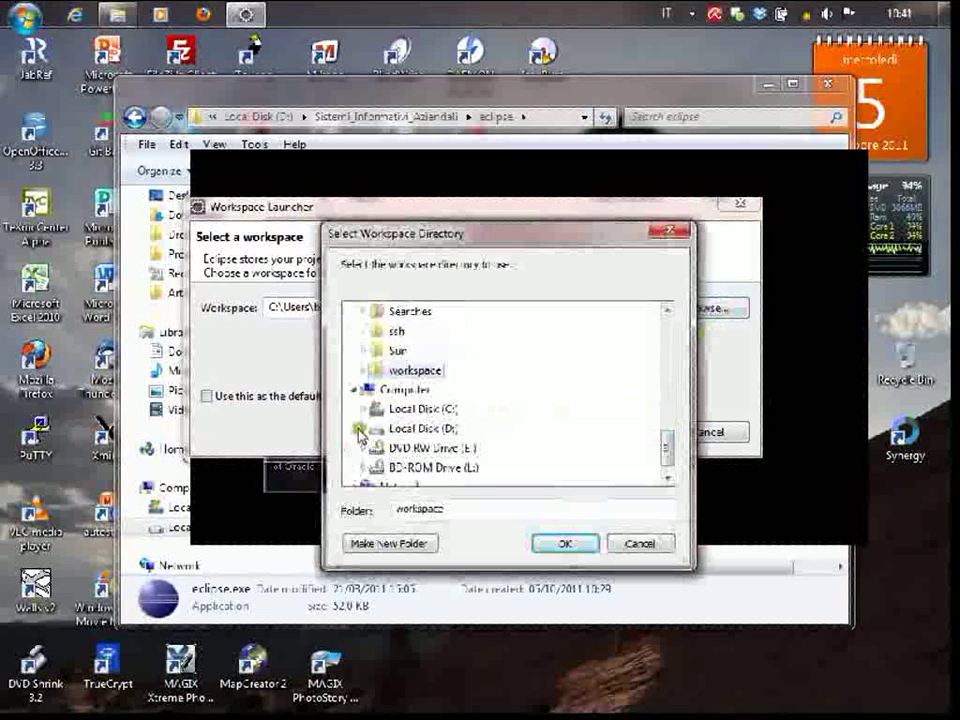
left_click(490, 392)
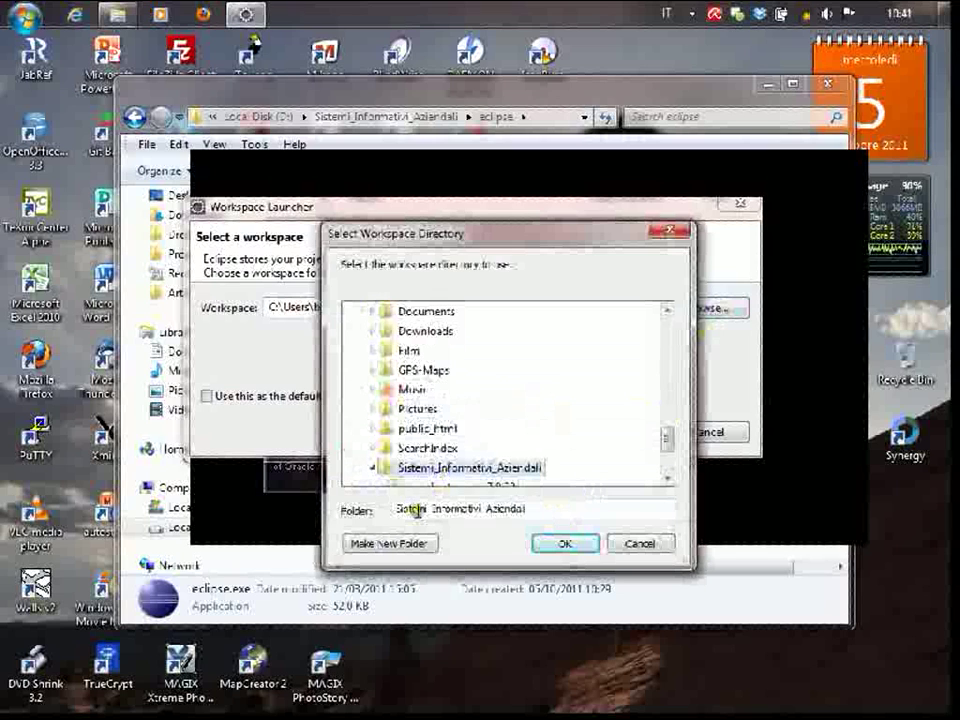
left_click(388, 543)
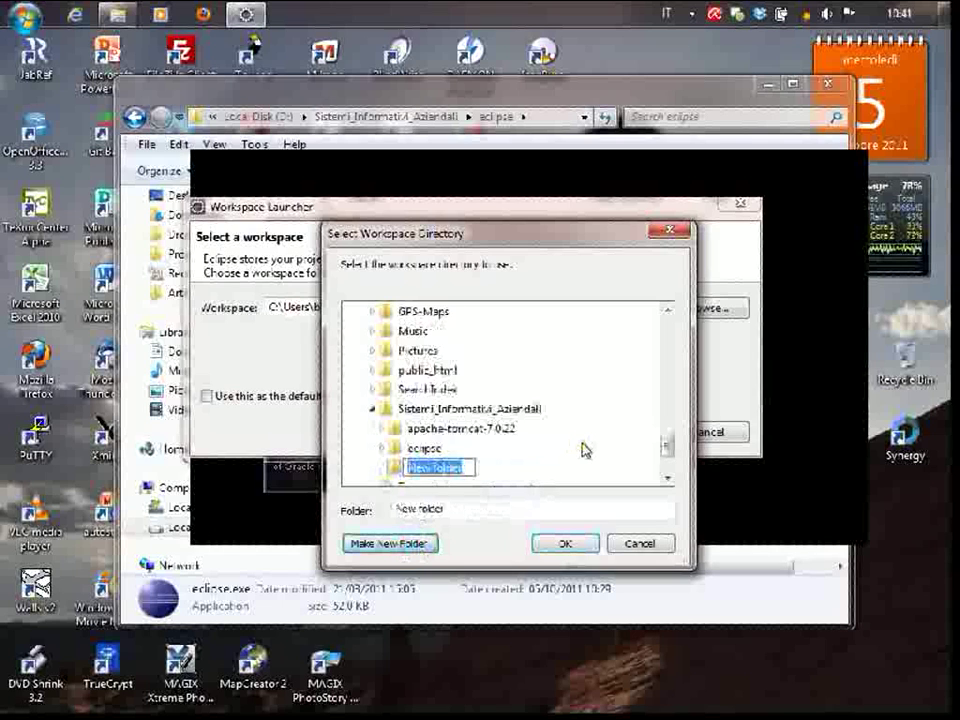
type("workspace")
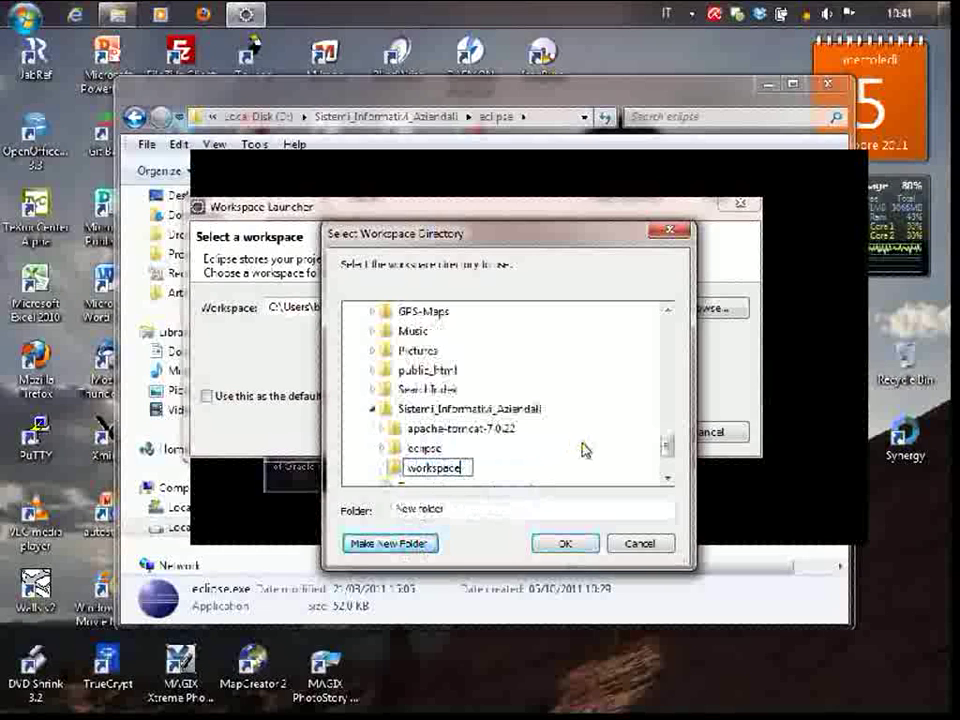
left_click(567, 464)
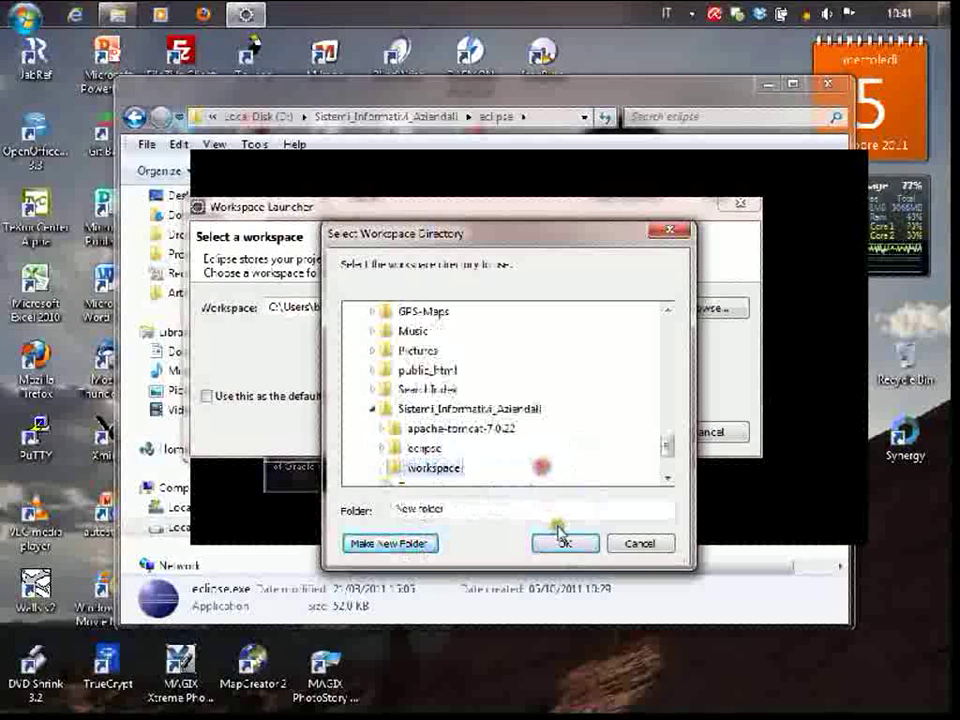
left_click(580, 545)
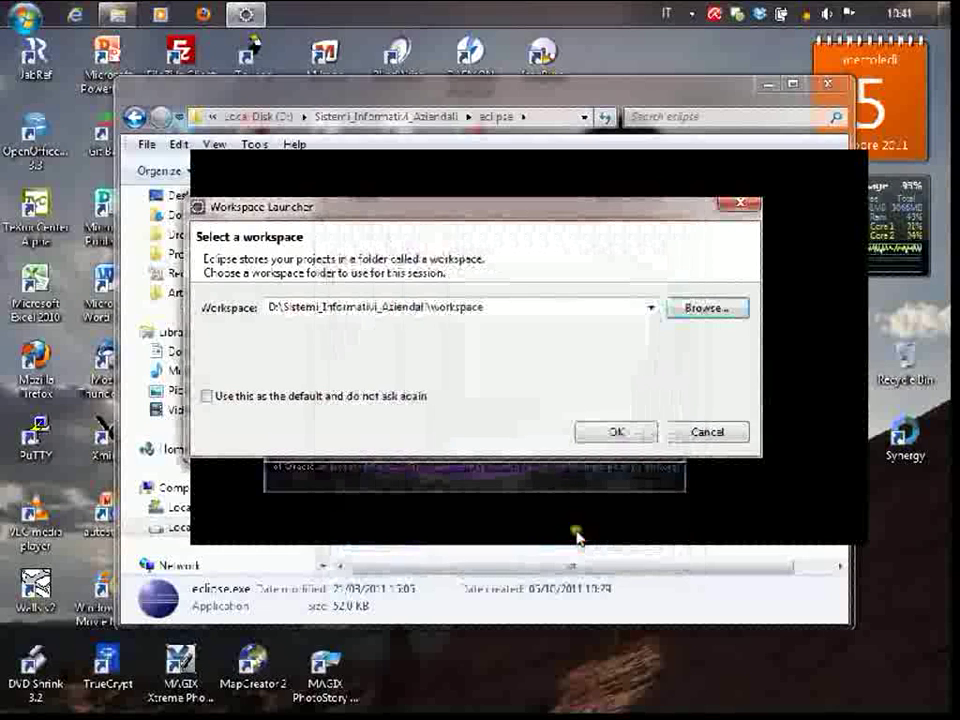
left_click(643, 431)
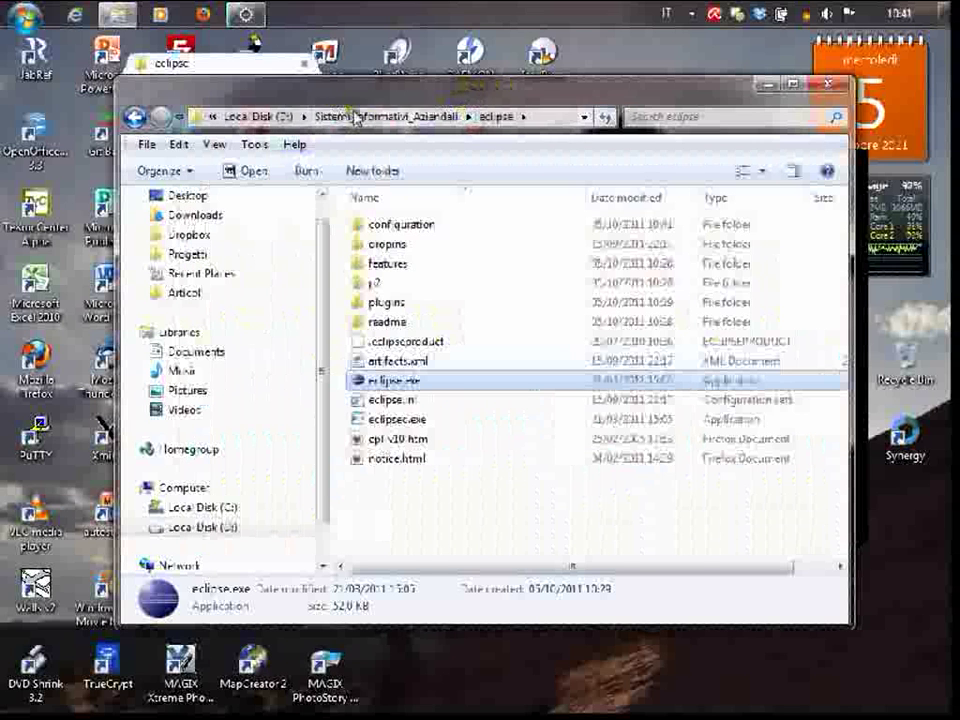
Step: Check the contents of the Sistemi_Informativi_Aziendali folder, and switch to the Eclipse workbench from the welcome page
left_click(366, 118)
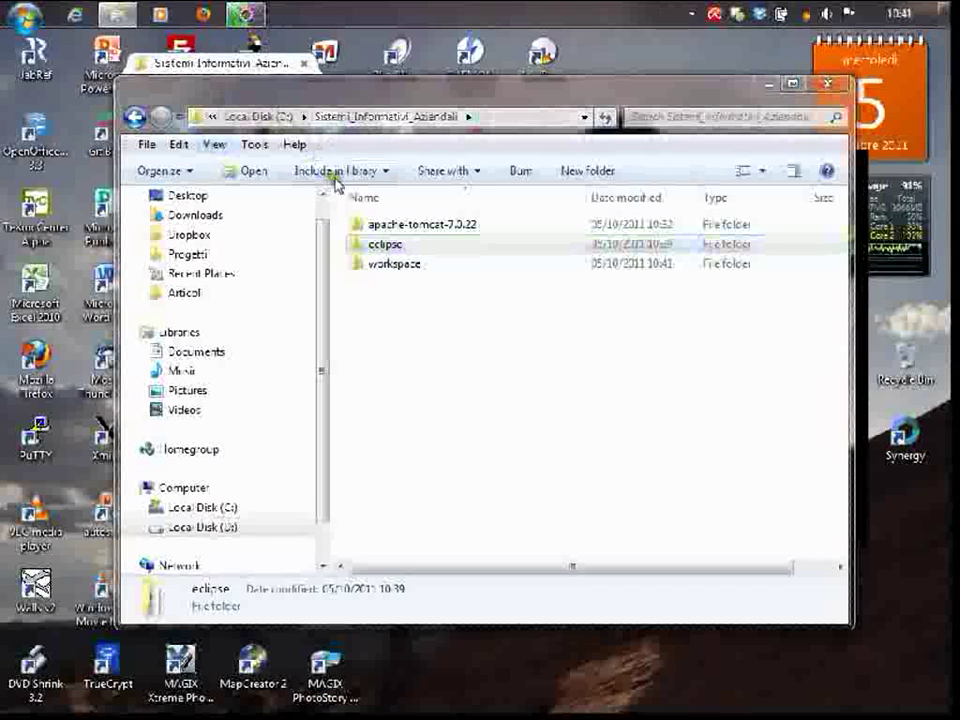
left_click(766, 85)
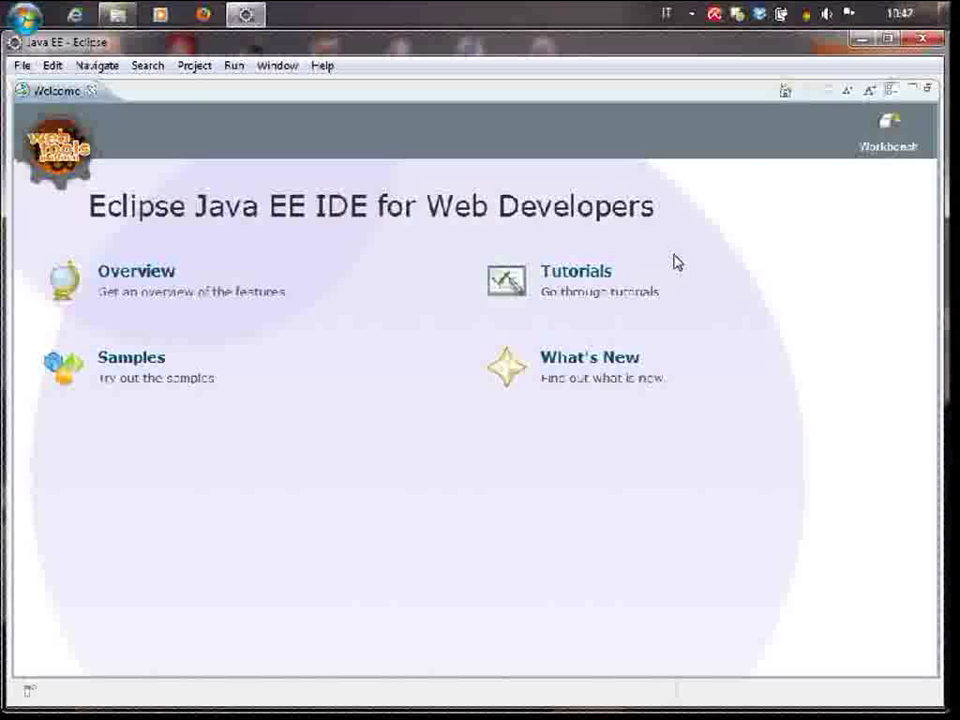
left_click(884, 104)
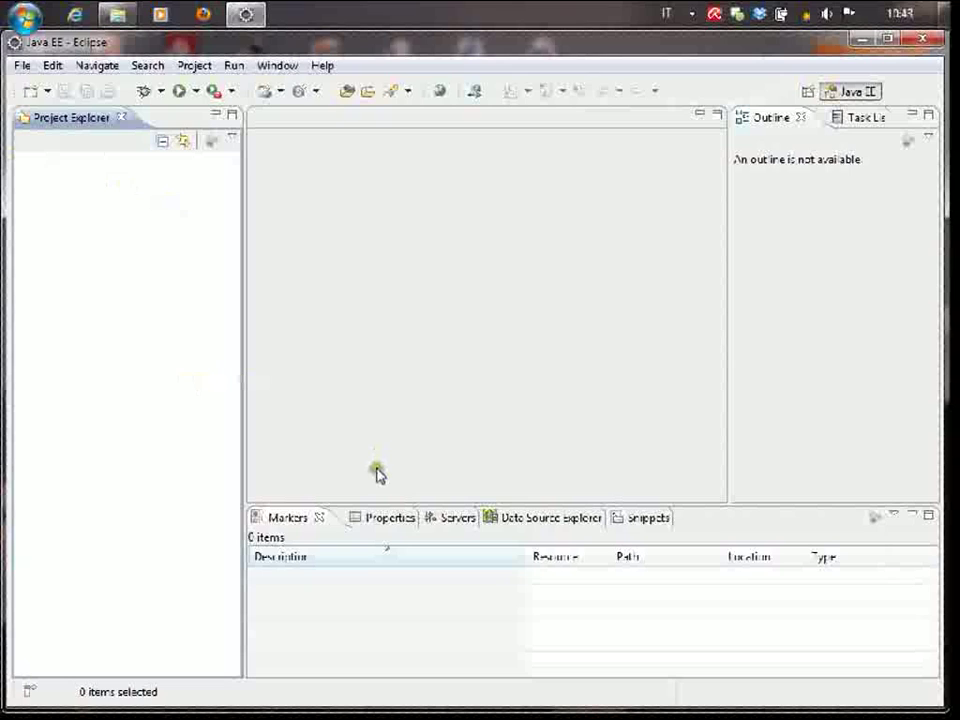
Step: Start defining a new Apache server of type Tomcat v7.0 Server on localhost and proceed to its installation settings
left_click(452, 520)
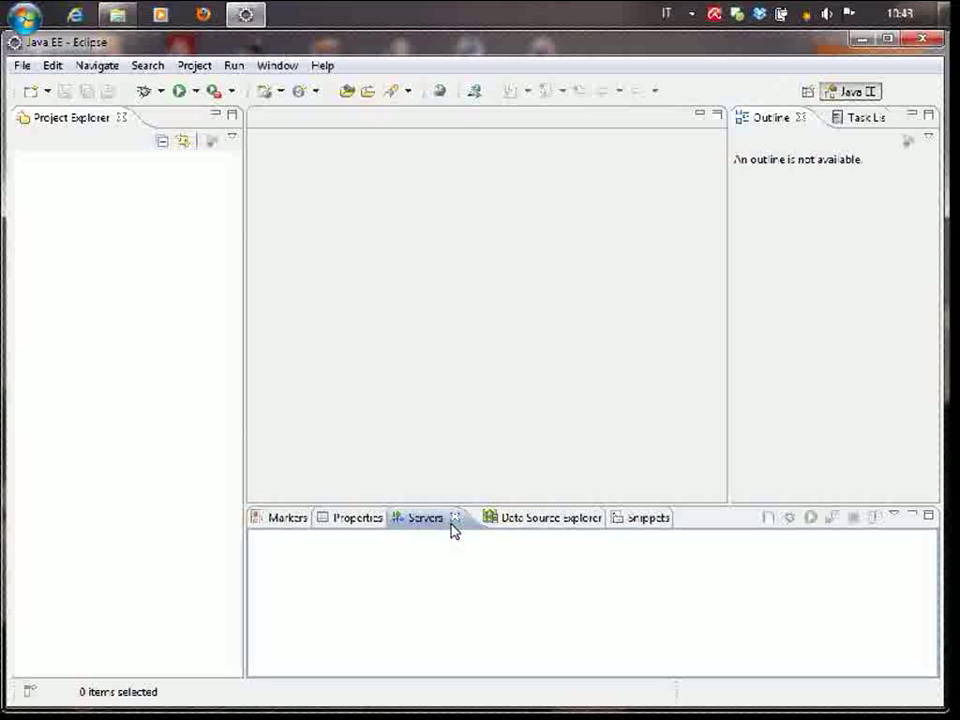
right_click(370, 555)
mouse_move(413, 566)
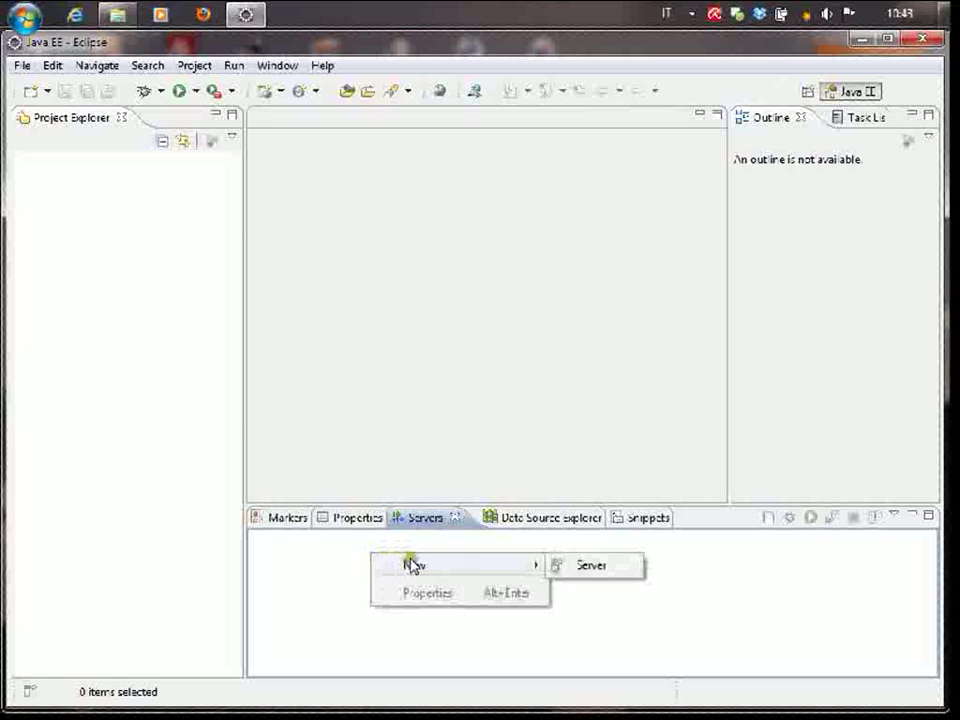
left_click(609, 565)
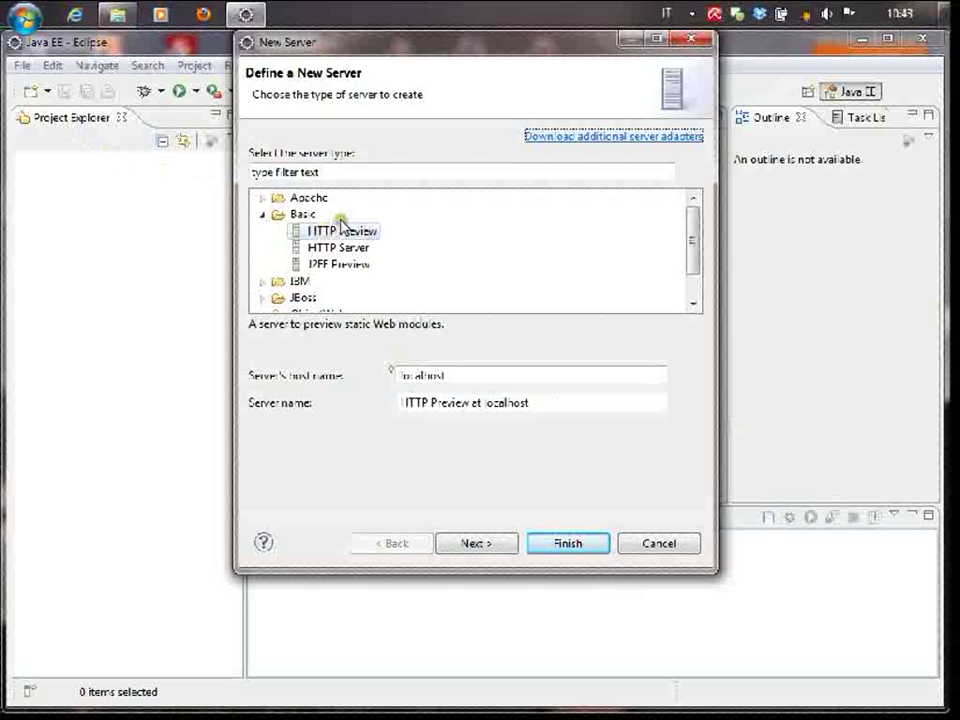
mouse_move(695, 251)
left_mouse_down()
mouse_move(697, 272)
mouse_move(696, 251)
left_mouse_up()
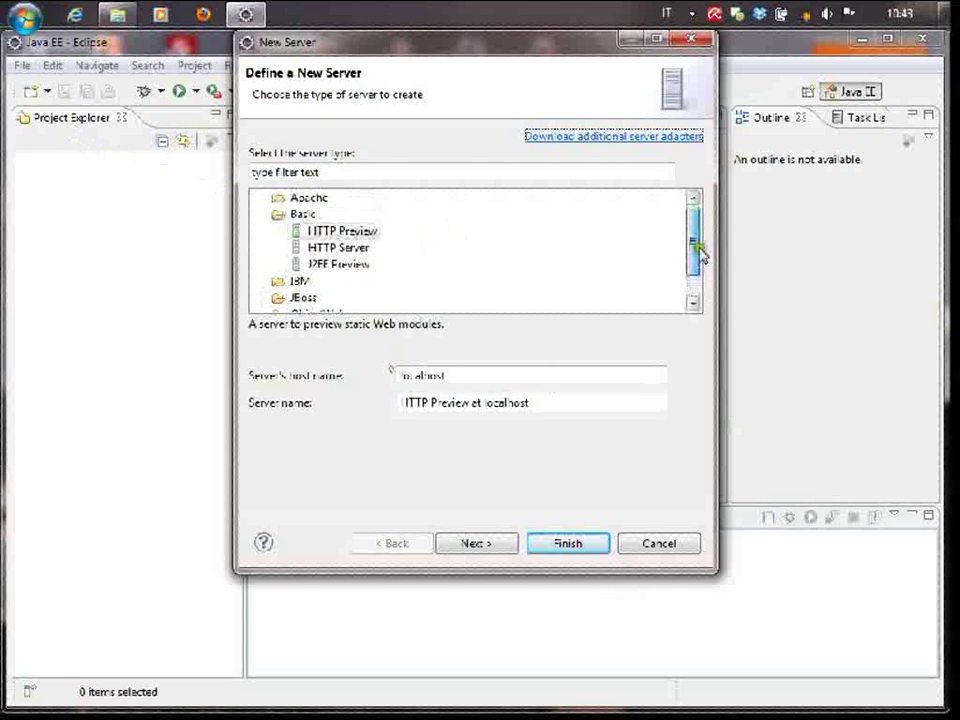
left_click(263, 199)
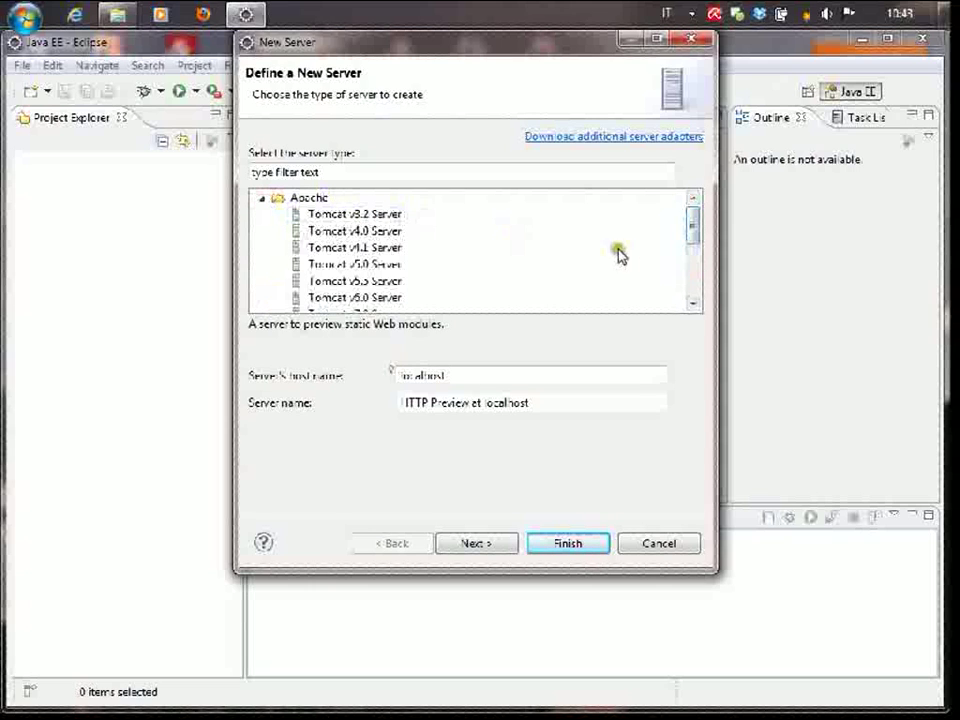
left_click_drag(692, 222, 671, 249)
left_click(386, 248)
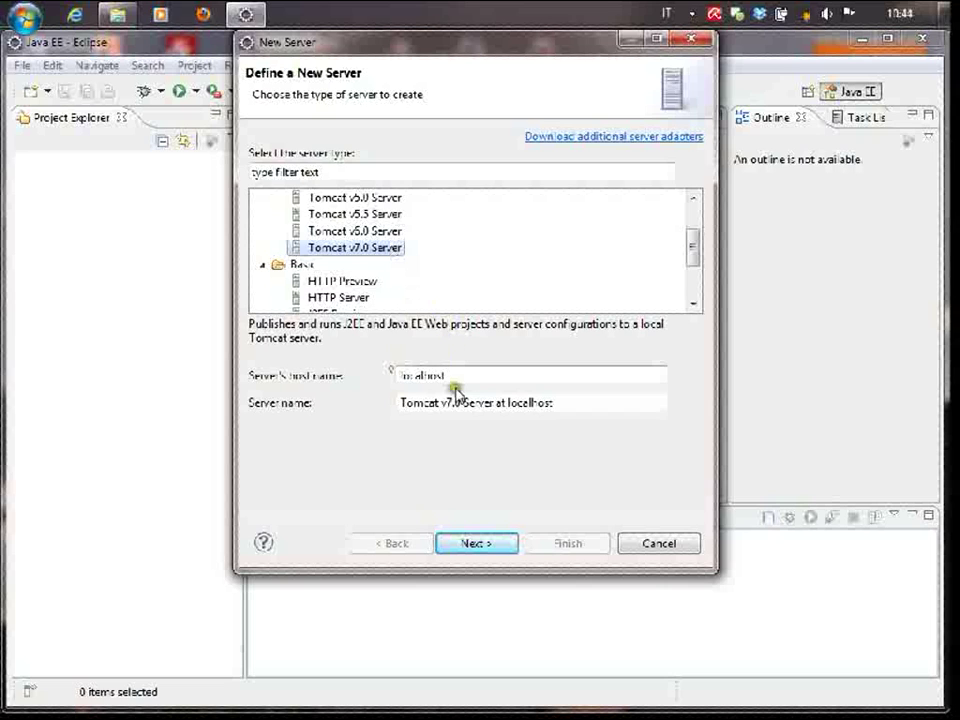
double_click(482, 402)
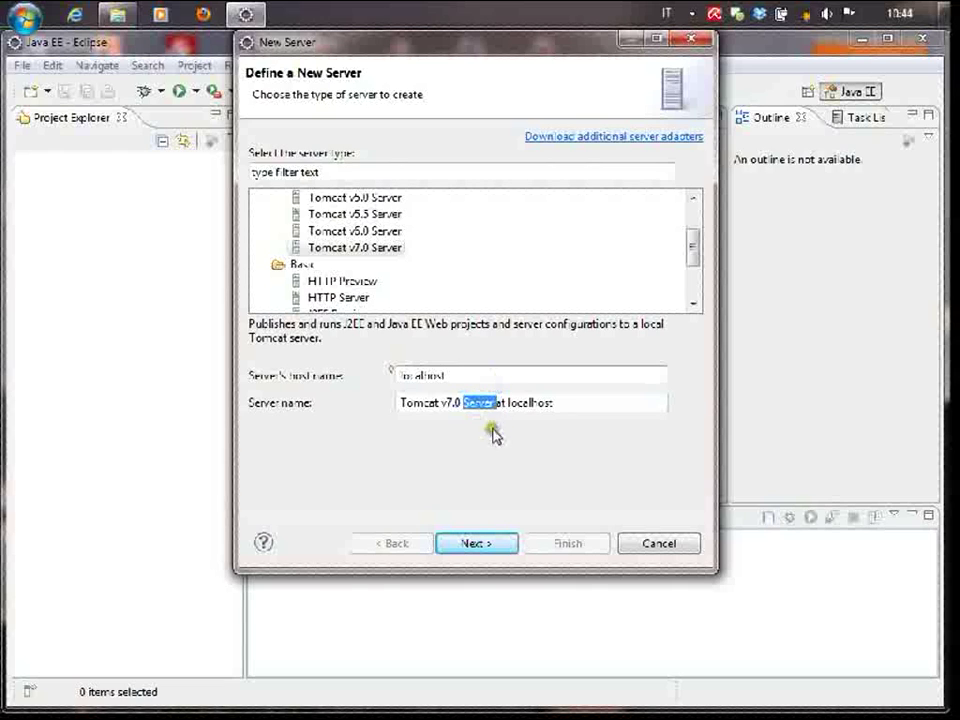
left_click(491, 542)
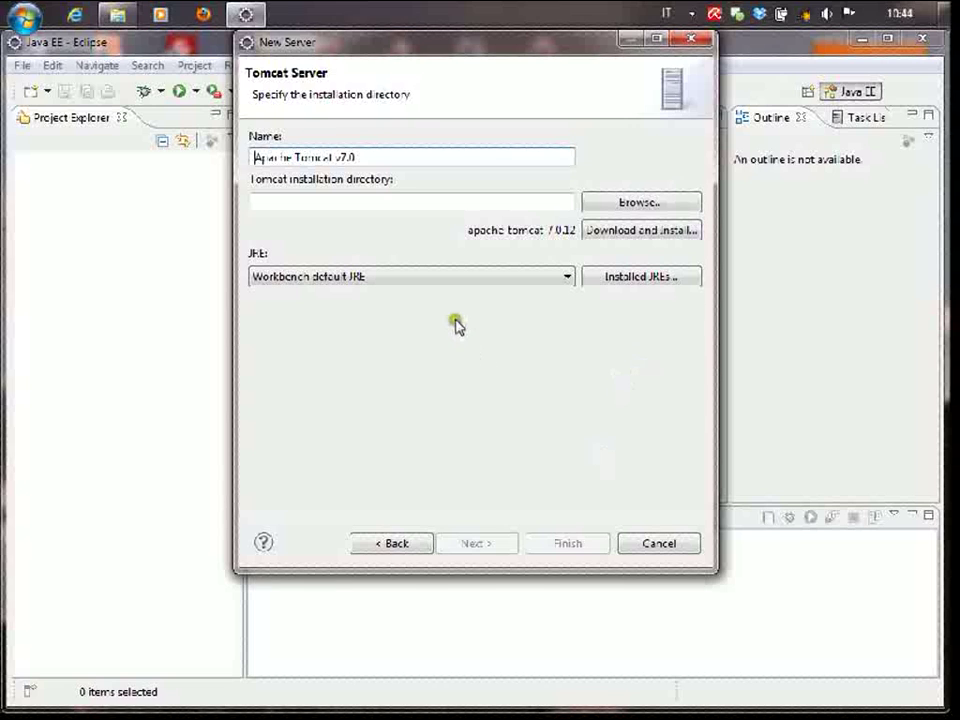
Step: Set the Tomcat installation directory to D:\Sistemi_Informativi_Aziendali\apache-tomcat-7.0.22 and finish creating the server without adding resources
left_click(621, 205)
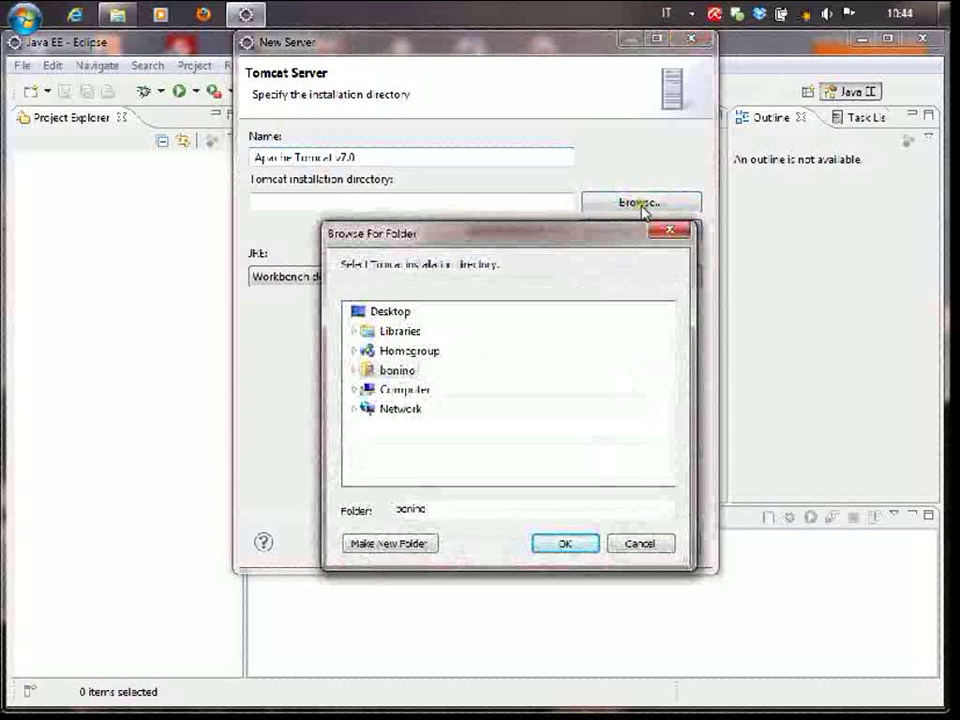
left_click(355, 390)
left_click(355, 390)
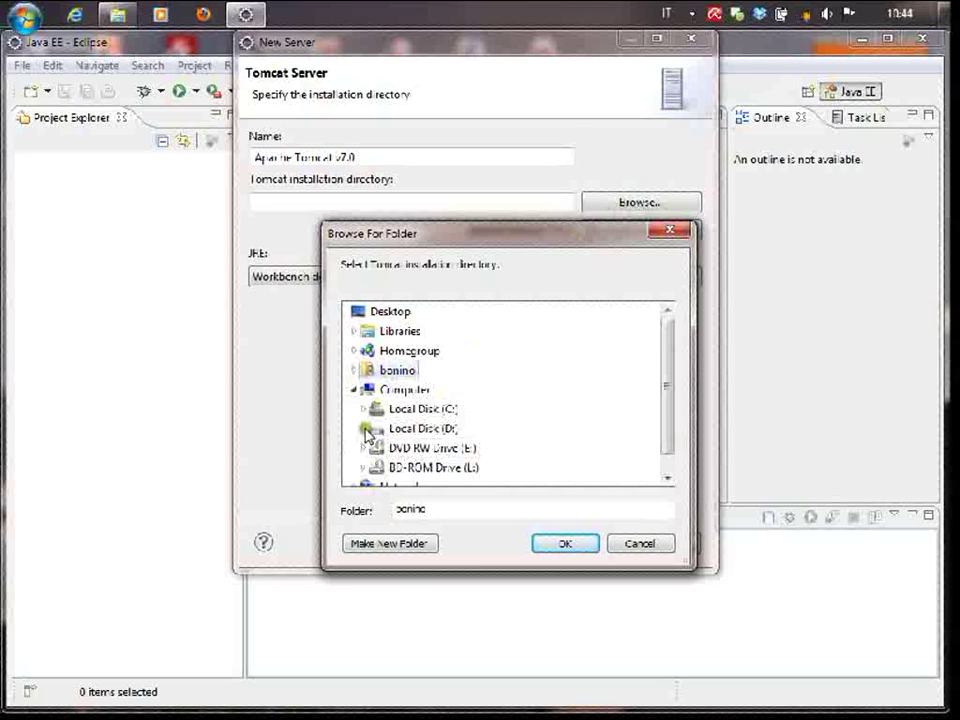
left_click(365, 428)
scroll(414, 433, "down", 3)
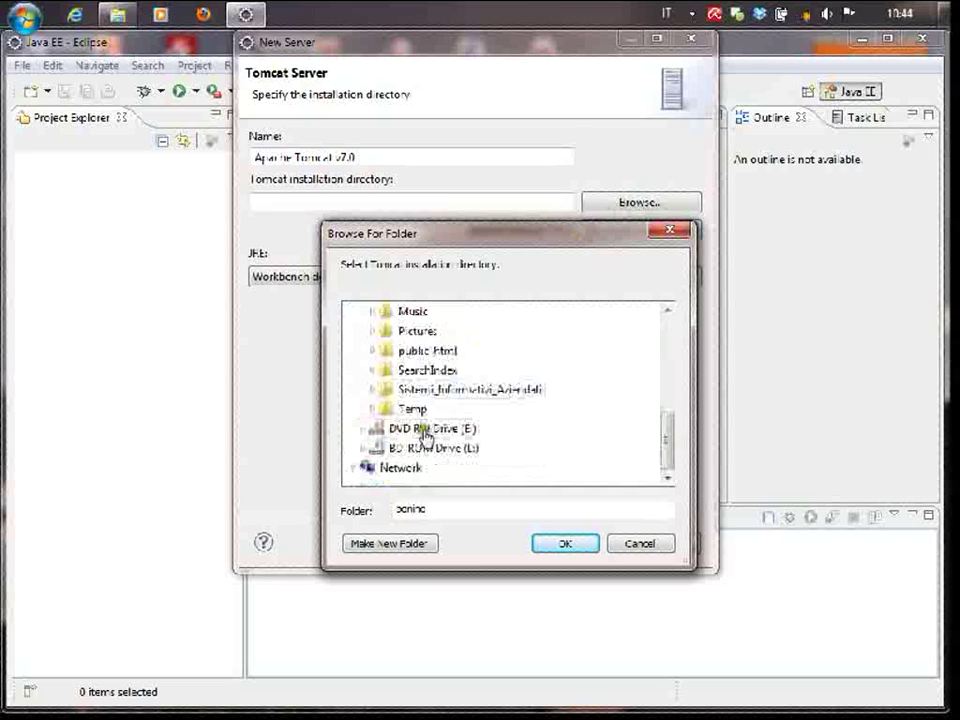
left_click(367, 390)
left_click(386, 404)
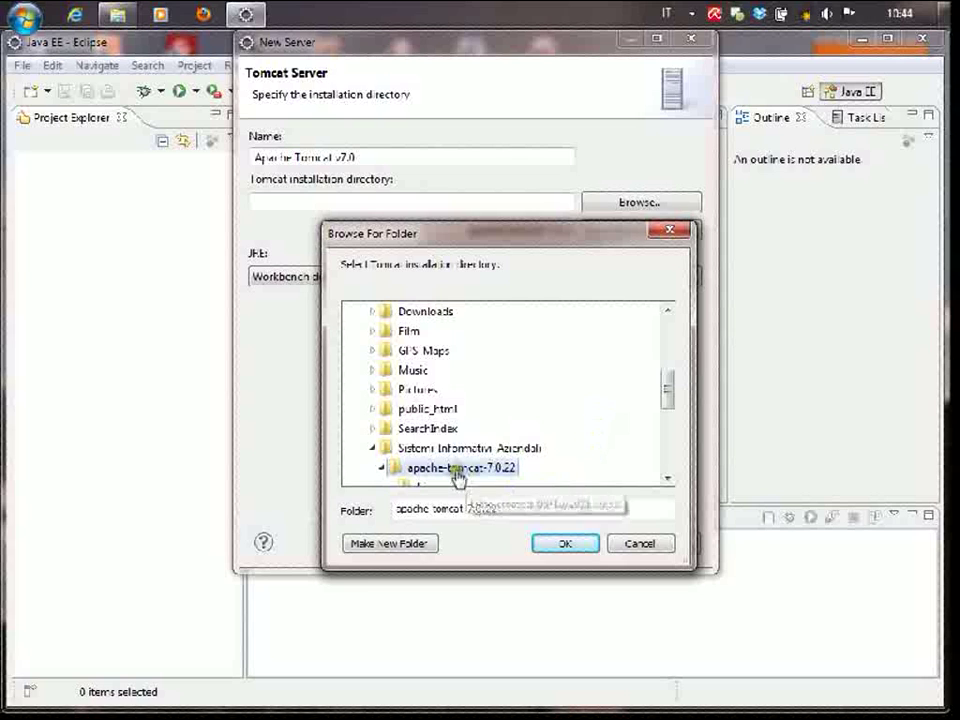
left_click(572, 547)
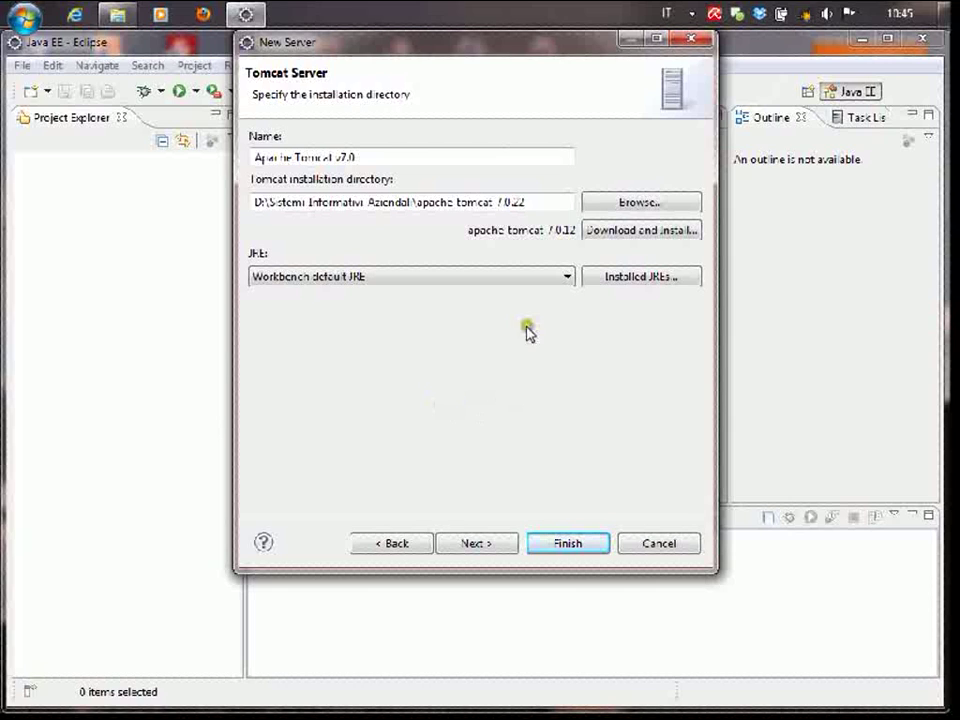
left_click(484, 544)
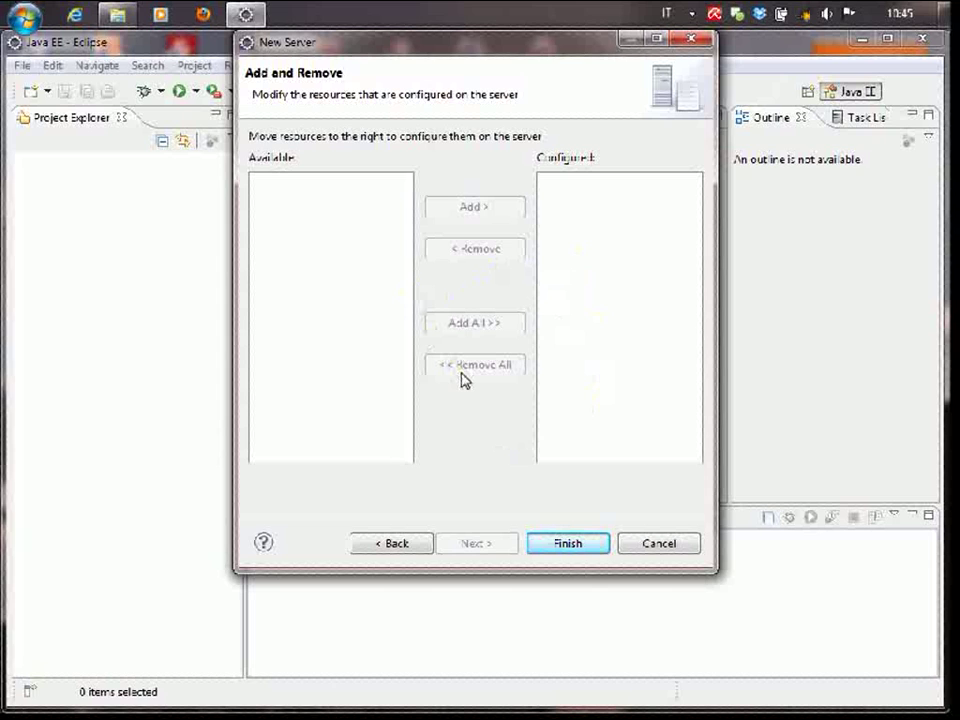
left_click(551, 542)
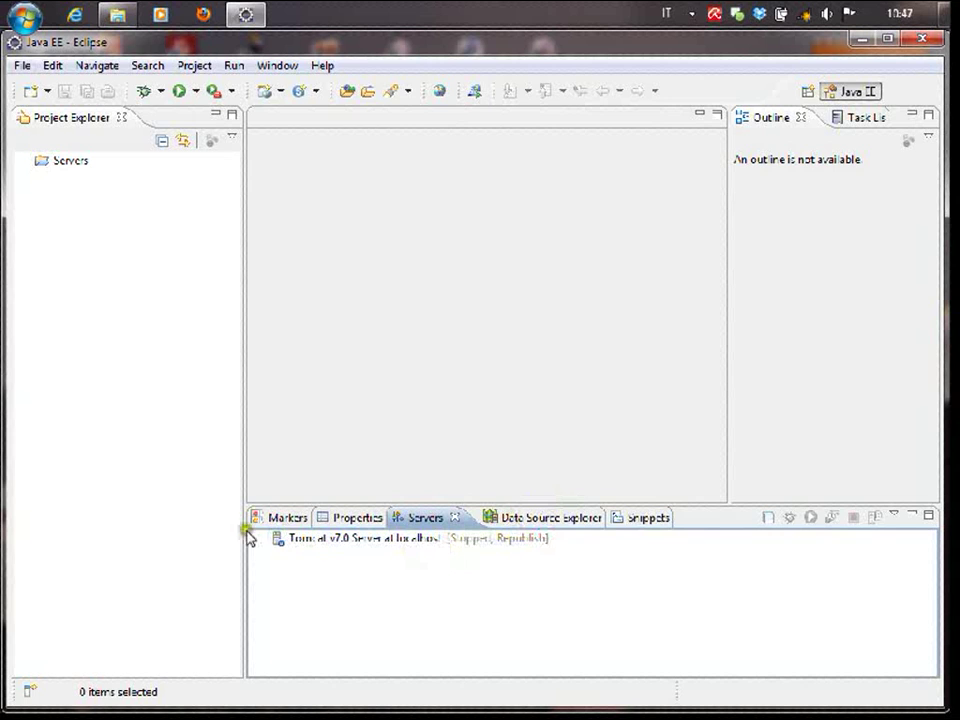
Step: Start the Tomcat v7.0 server at localhost, review its console output, and return to the server list
right_click(287, 544)
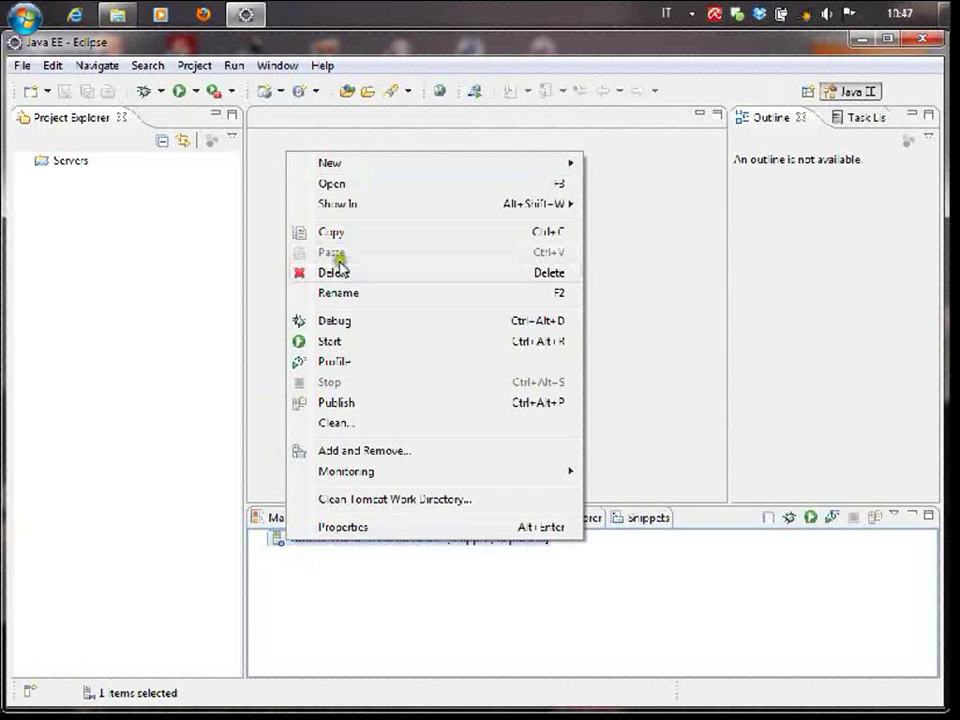
left_click(340, 341)
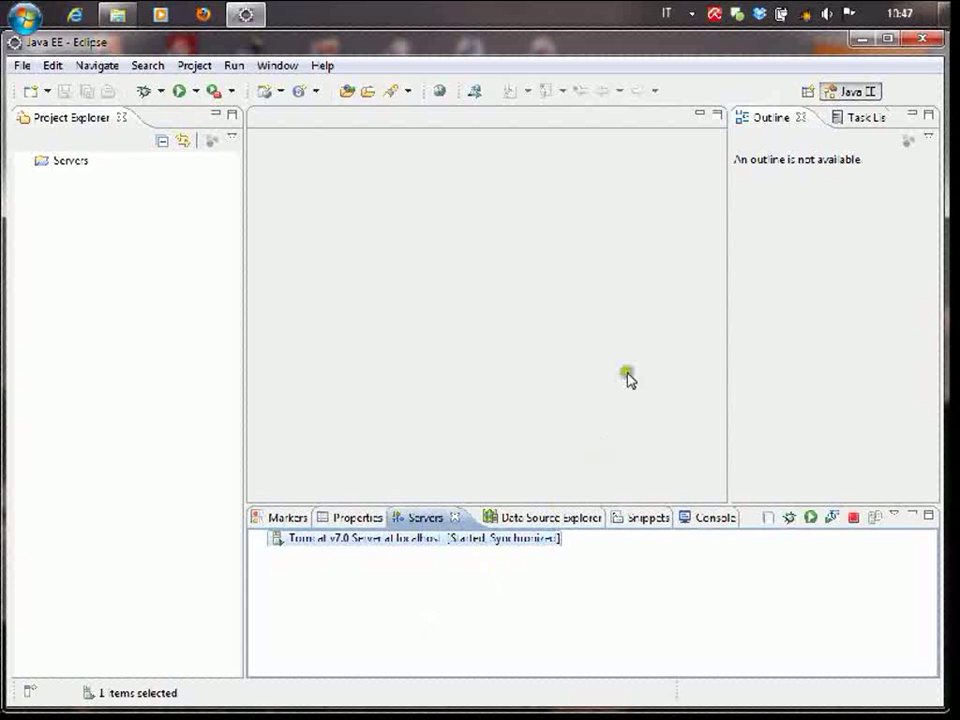
left_click(706, 519)
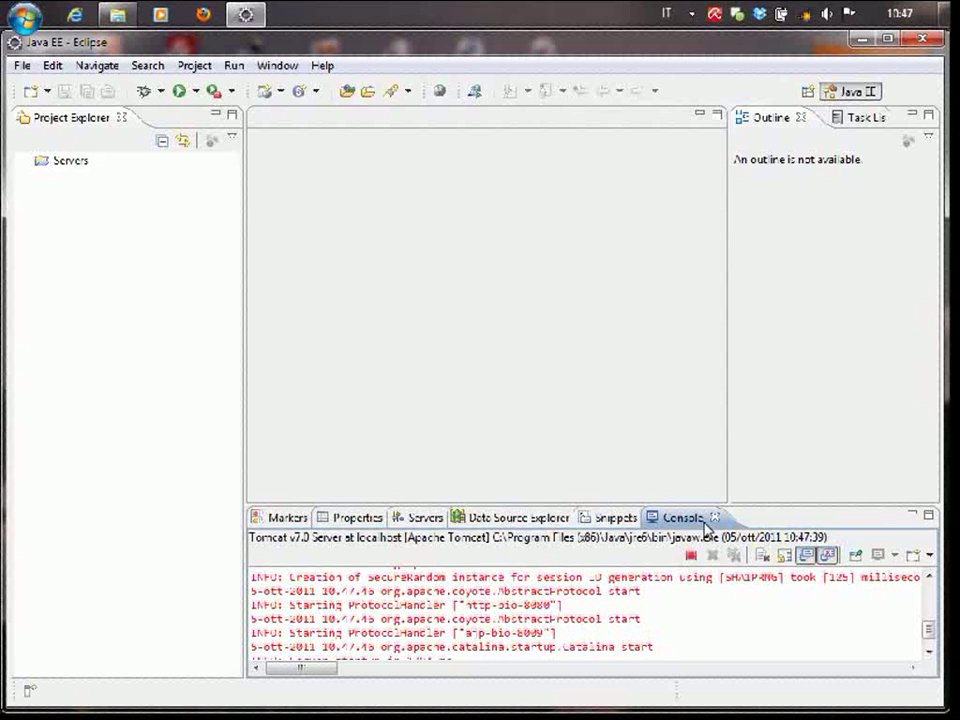
left_click(425, 517)
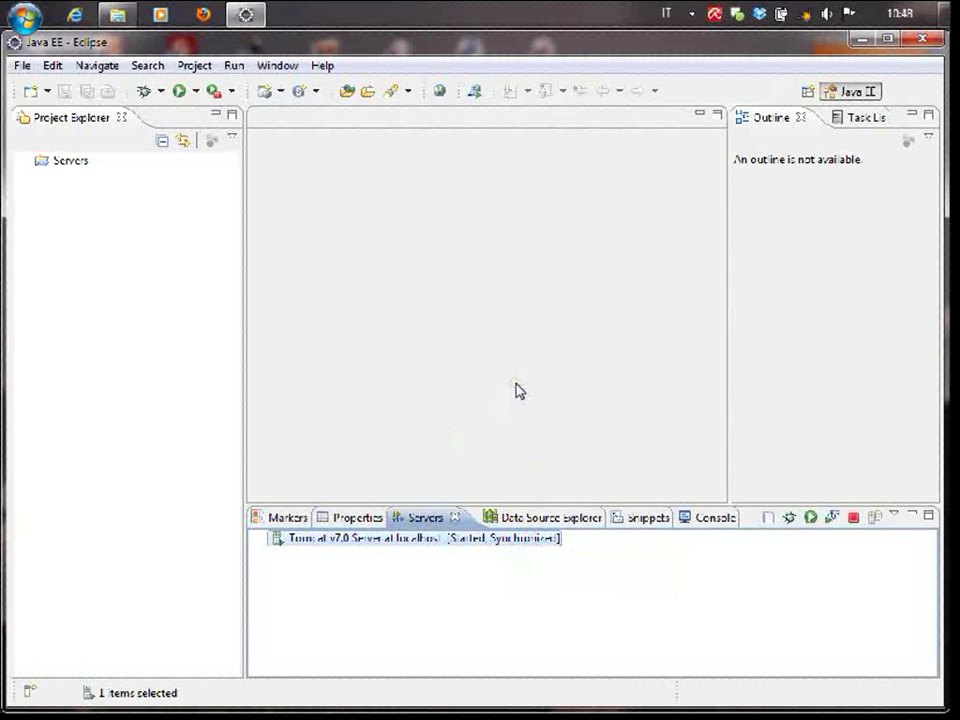
Step: Review the Tomcat v7.0 server's console output and return to the server list
left_click(440, 93)
left_click(706, 518)
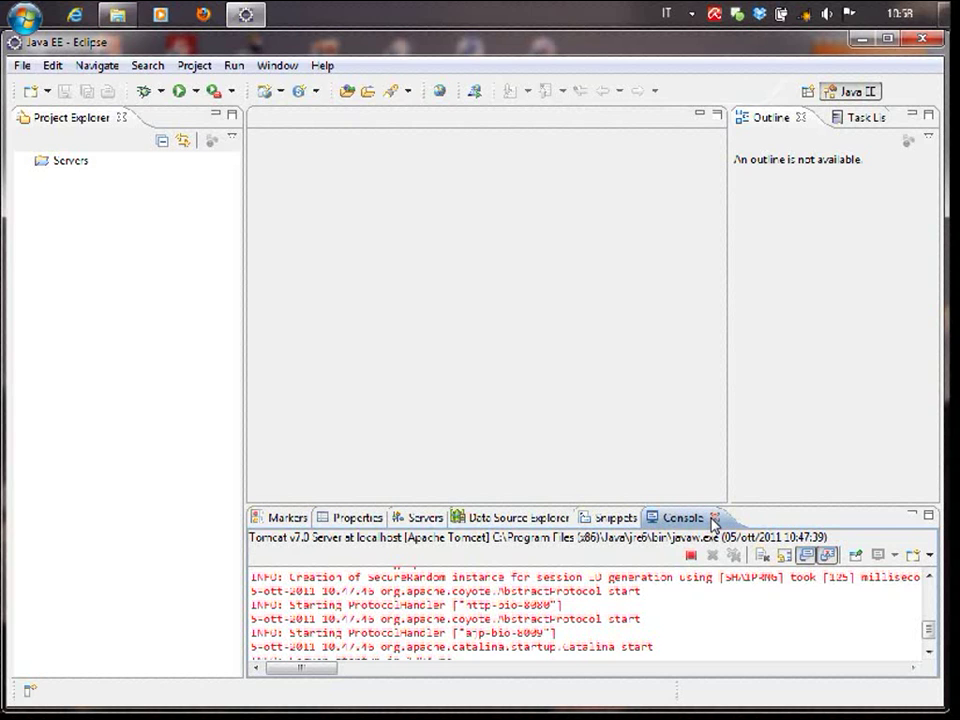
left_click(425, 518)
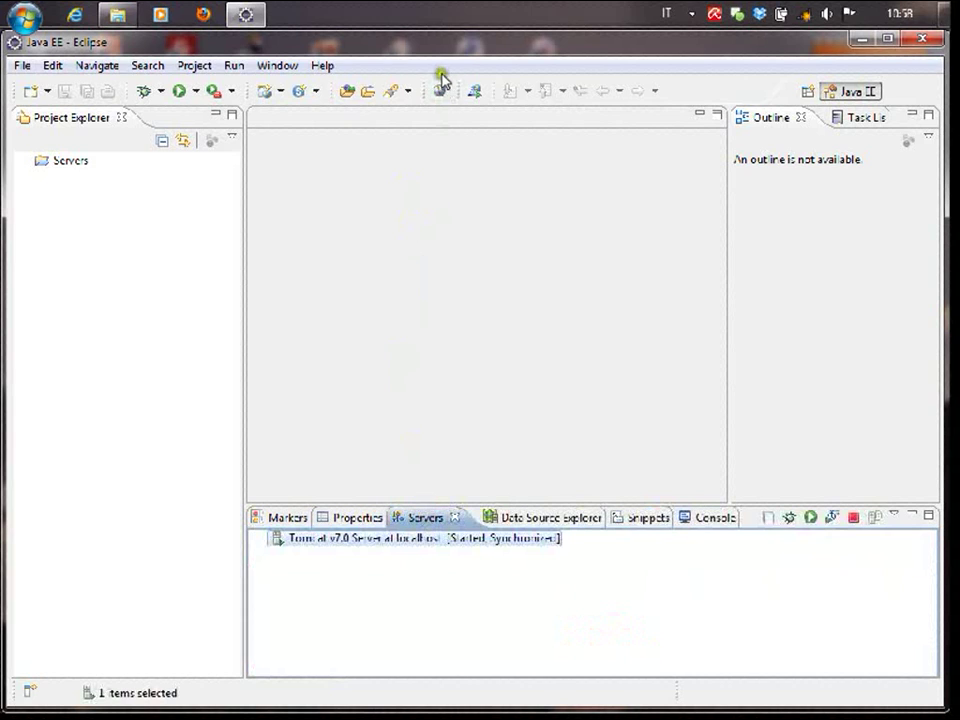
left_click(434, 92)
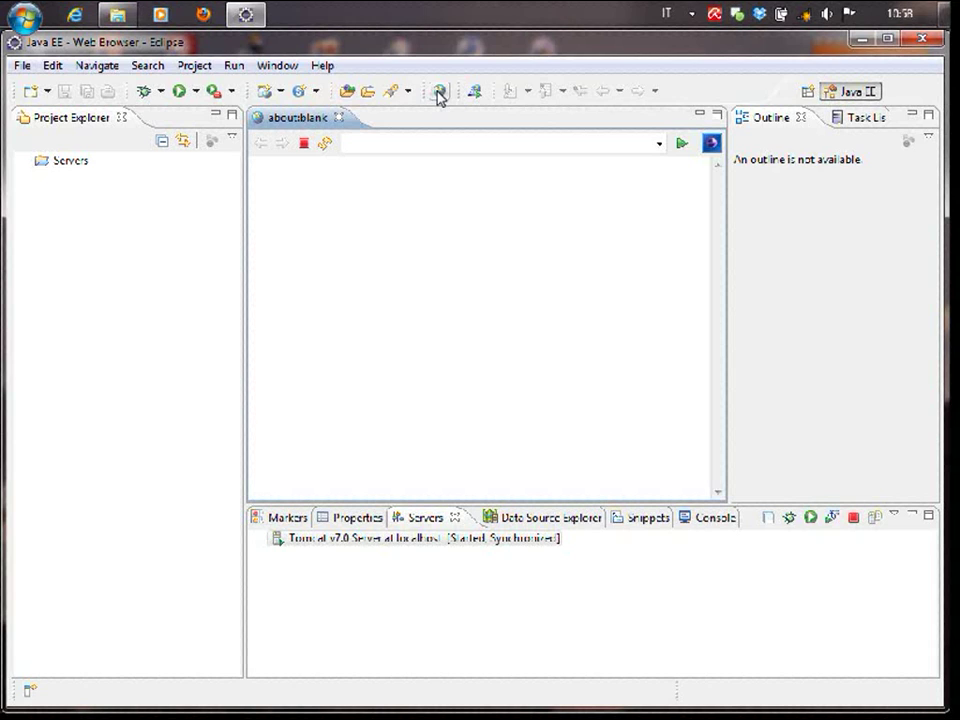
left_click(483, 144)
type("loca")
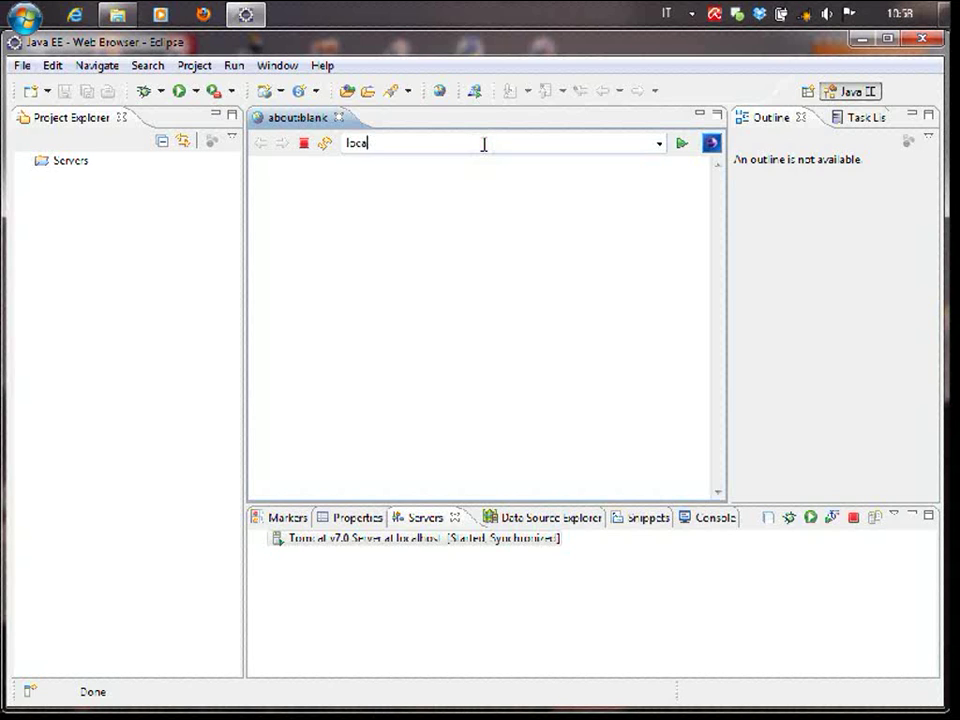
type("lhost:8080")
key("Home")
type("ht")
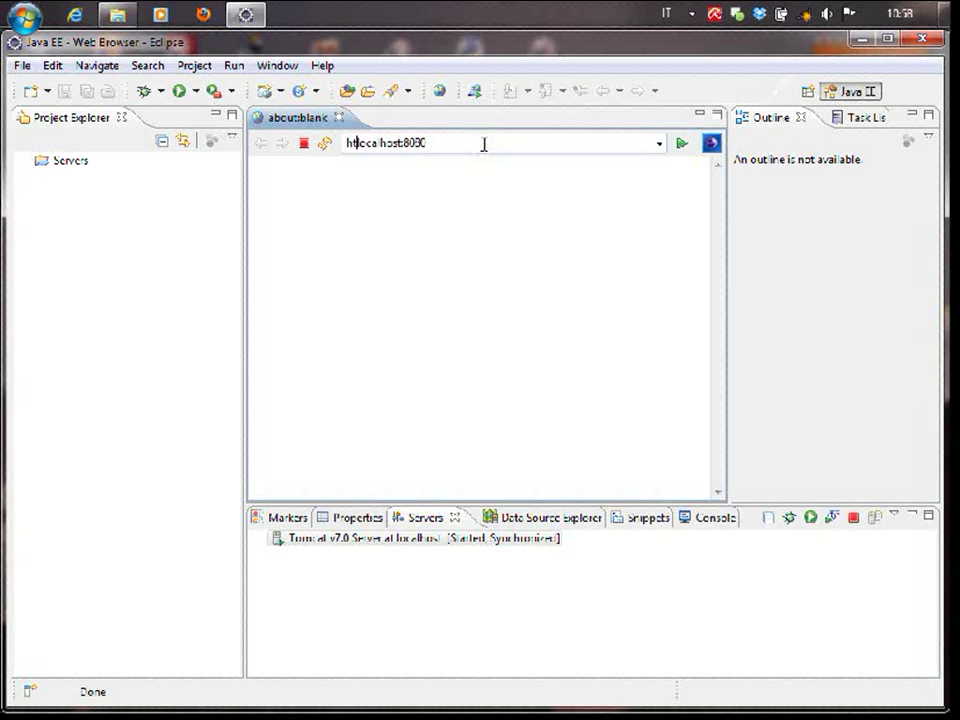
type("tp://")
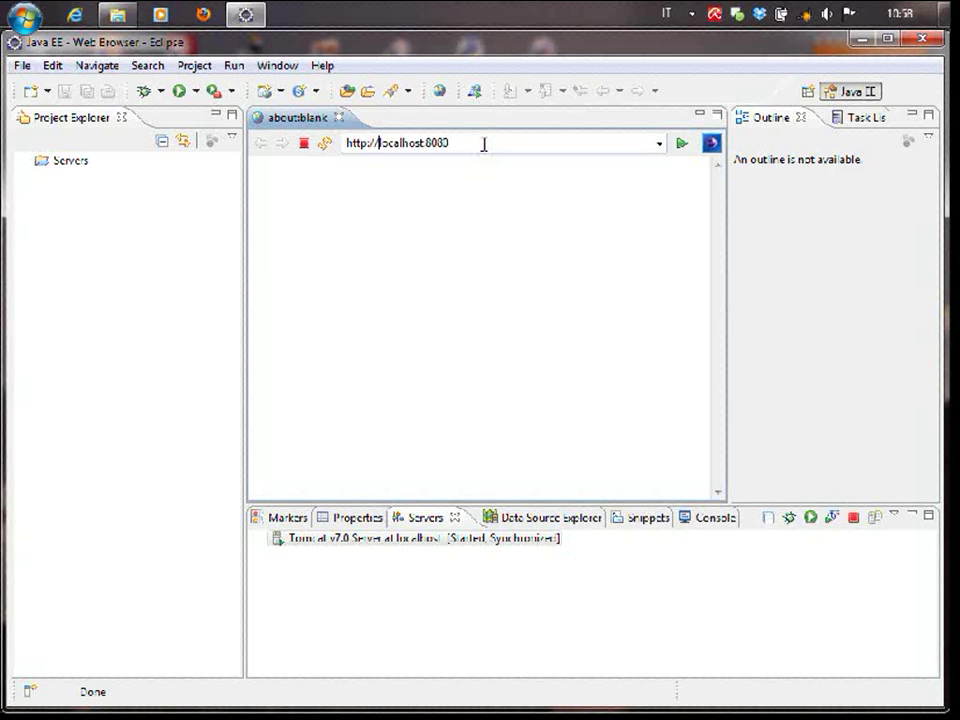
key("Return")
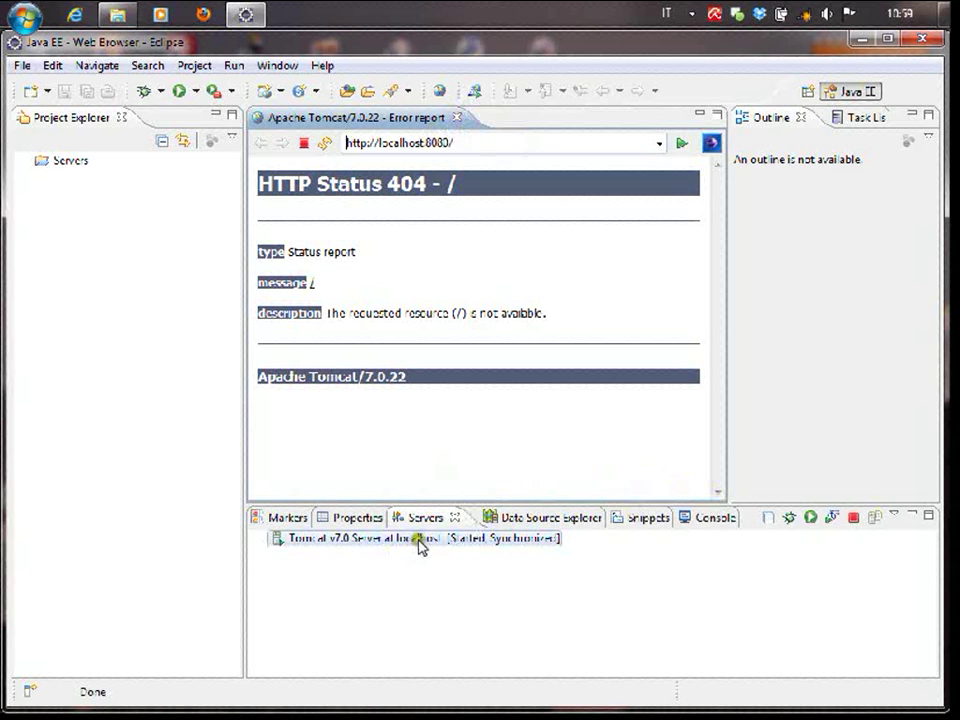
Step: Stop the Tomcat v7.0 server at localhost
right_click(422, 549)
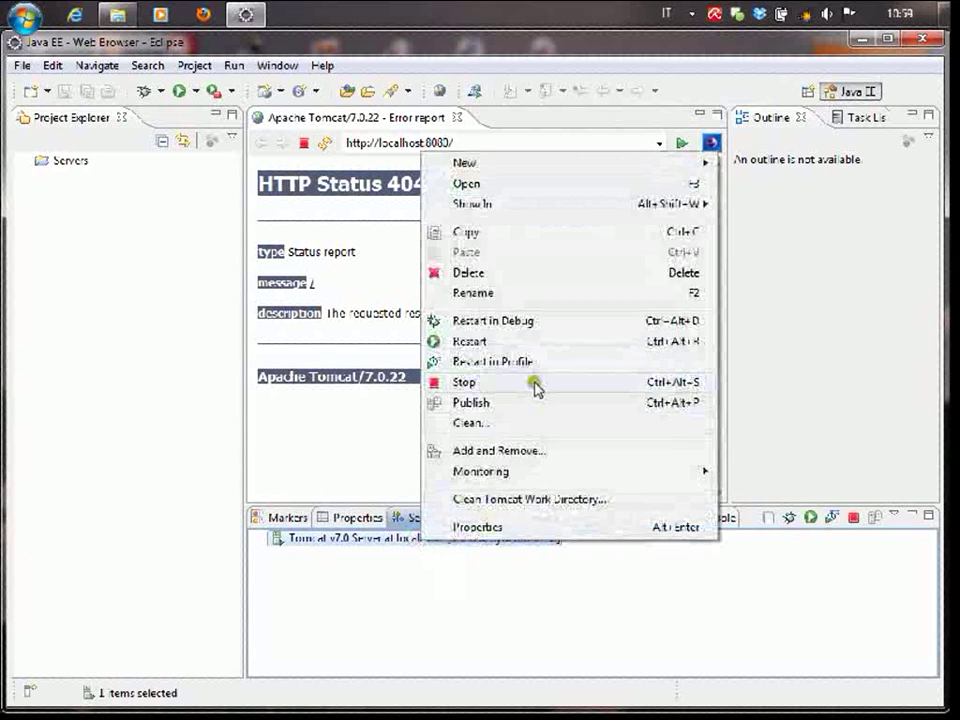
left_click(533, 384)
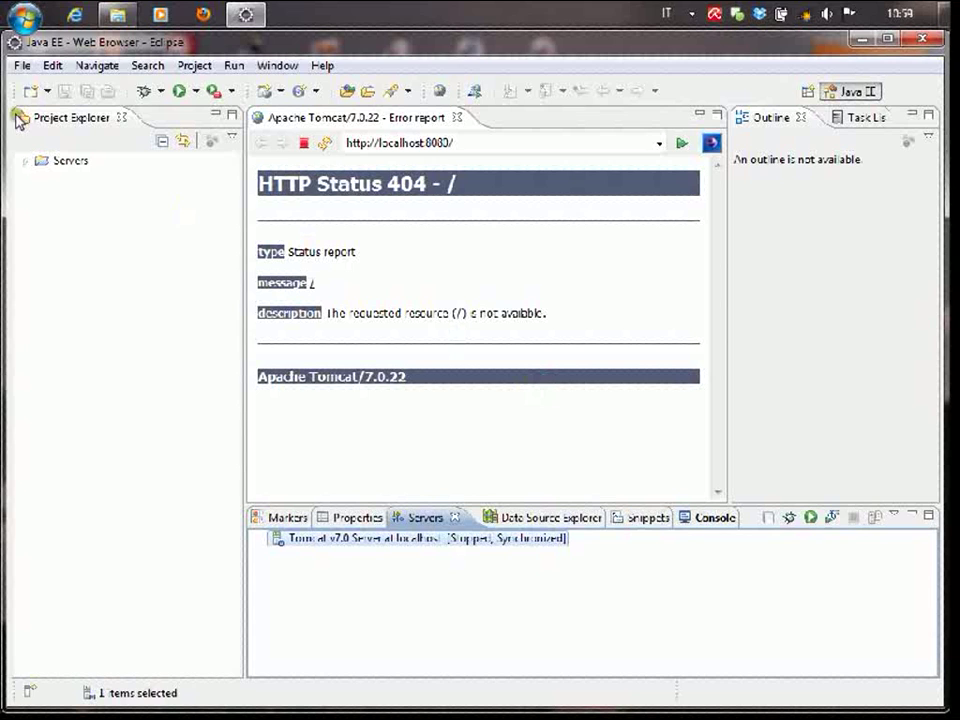
Step: Create a Dynamic Web Project named "Esercitazione 1" targeting Apache Tomcat v7.0, keeping the default Java and web module settings
left_click(22, 66)
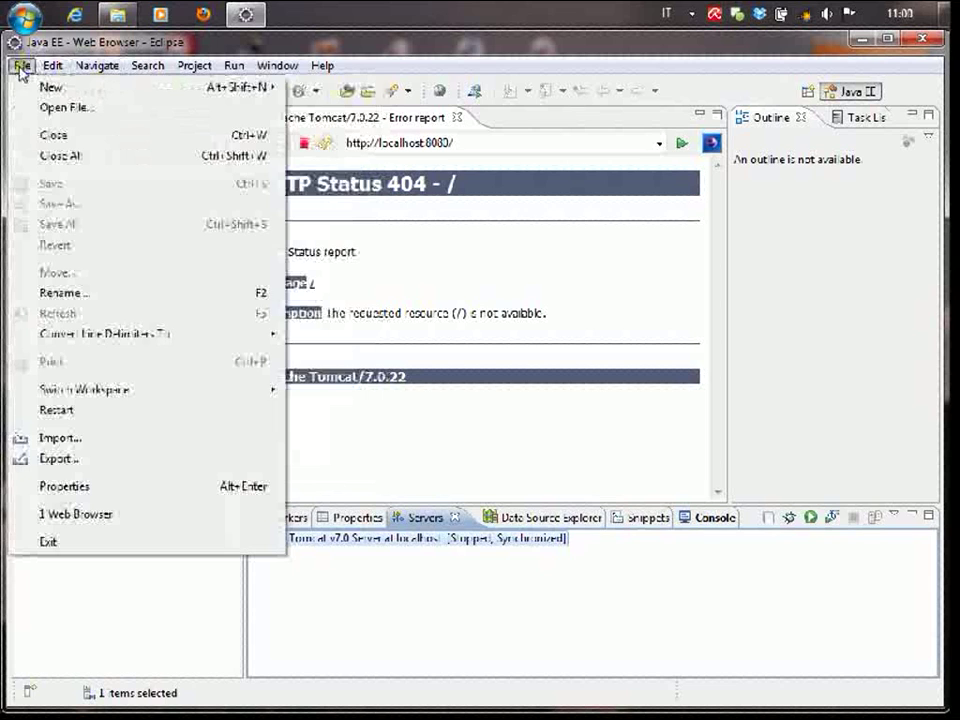
mouse_move(52, 88)
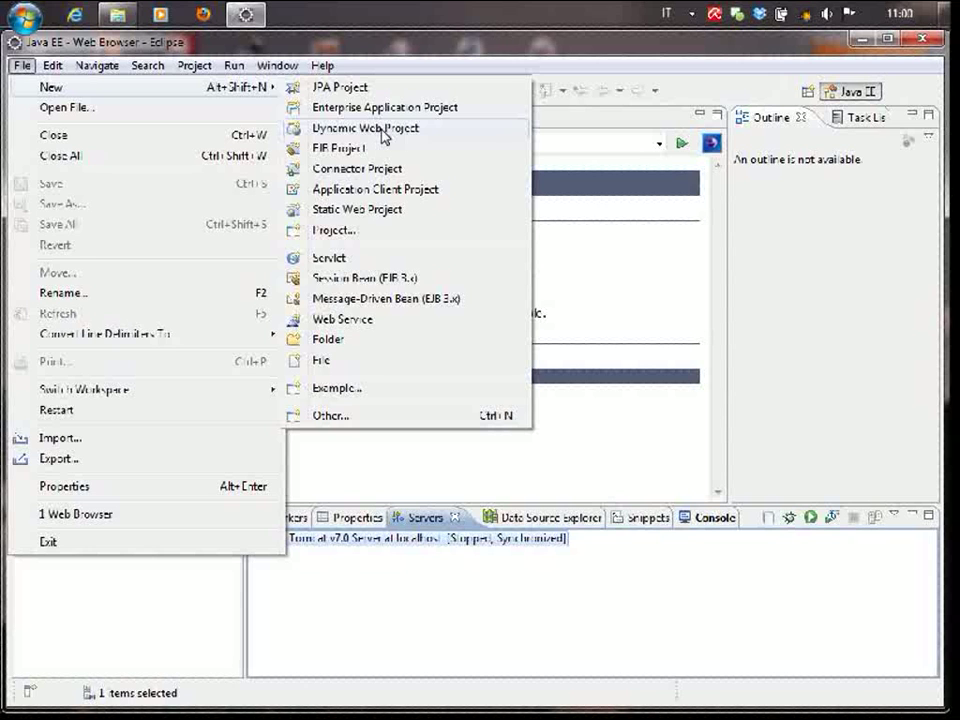
left_click(382, 130)
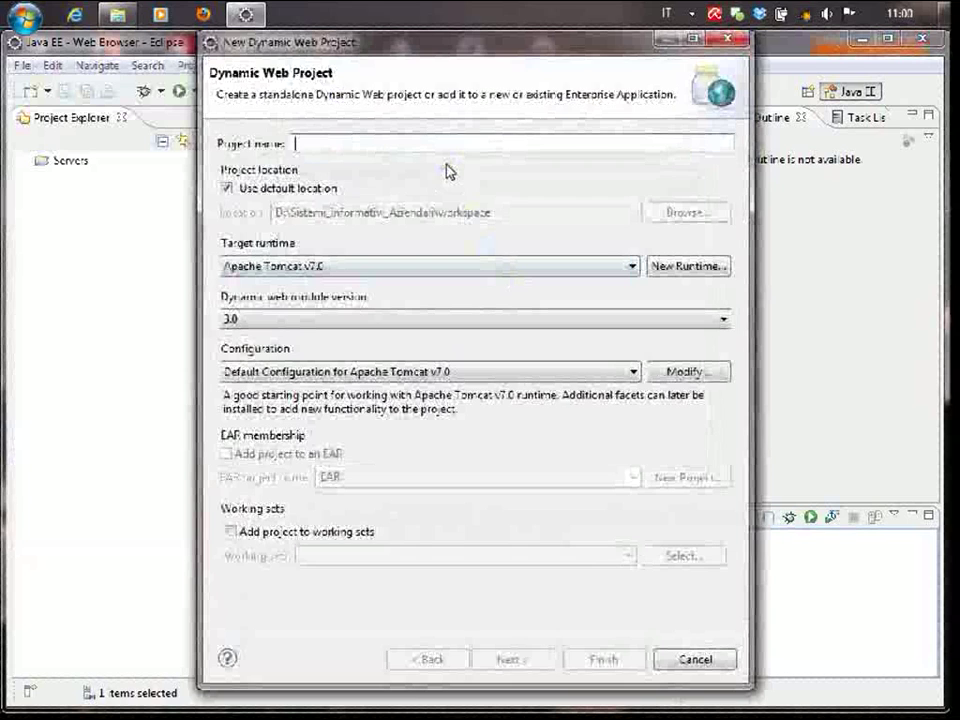
type("Esercitaz")
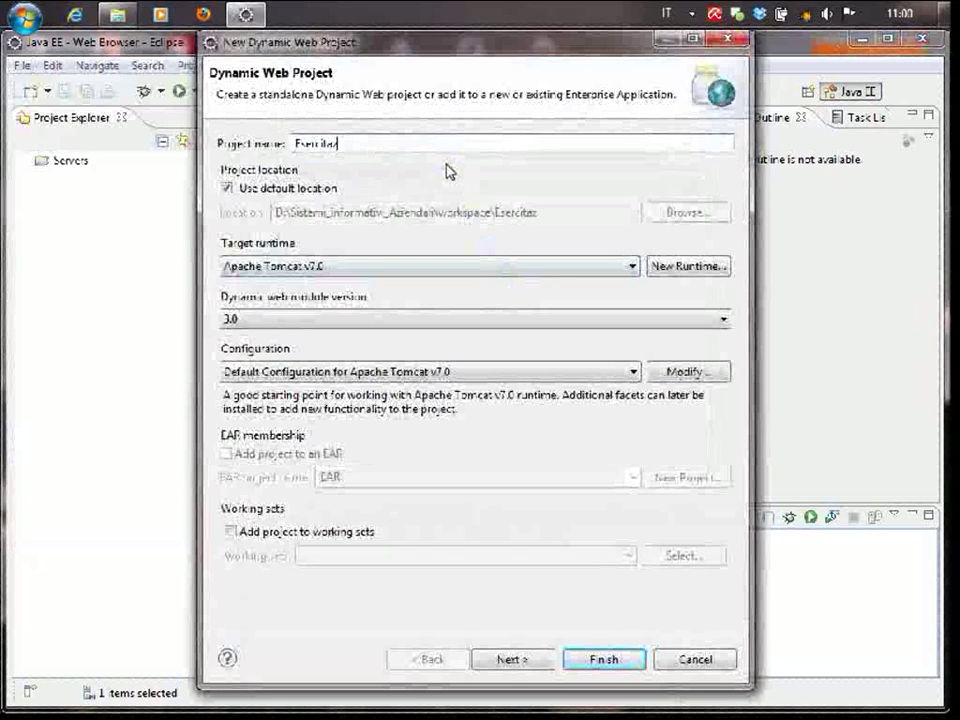
type("ione1")
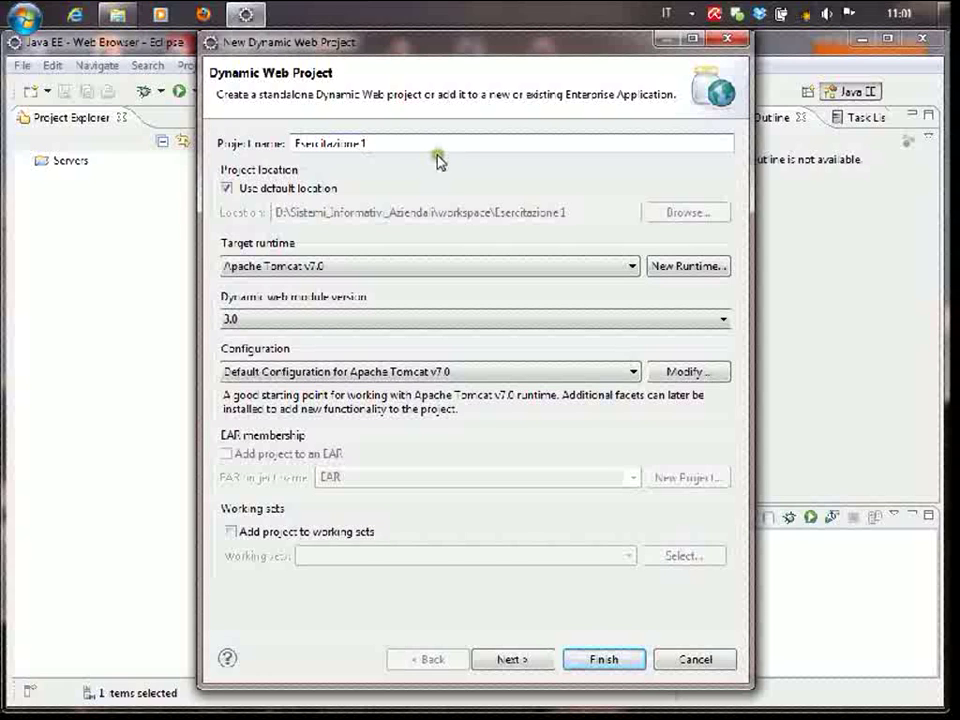
left_click(534, 670)
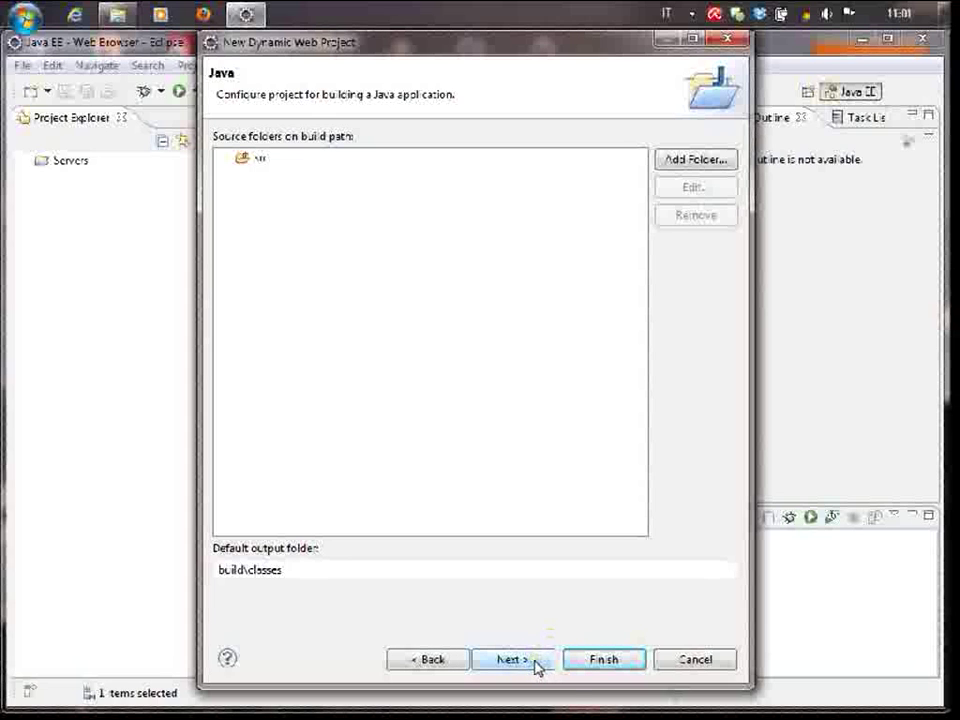
left_click(535, 664)
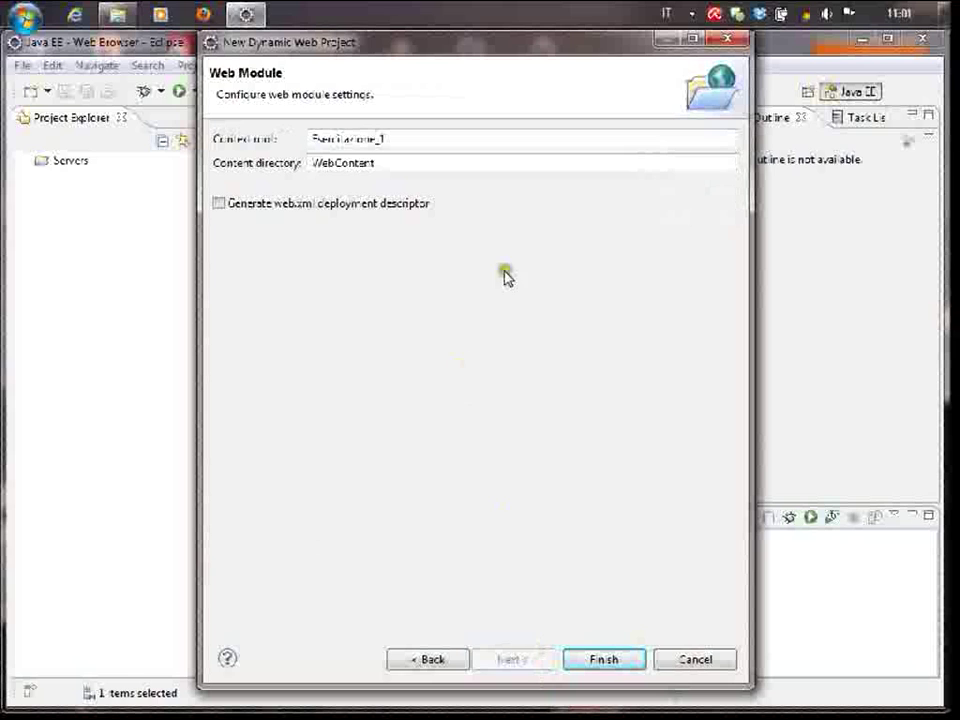
left_click(610, 661)
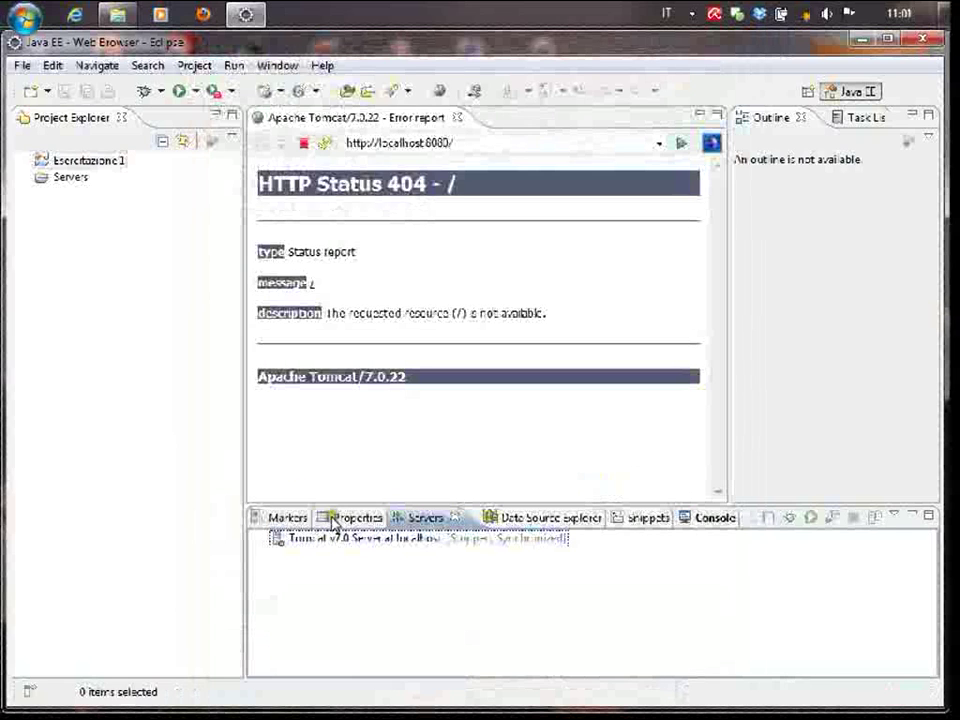
Step: Expand the Esercitazione 1 project and start creating a new JSP file in its WebContent folder
left_click(38, 164)
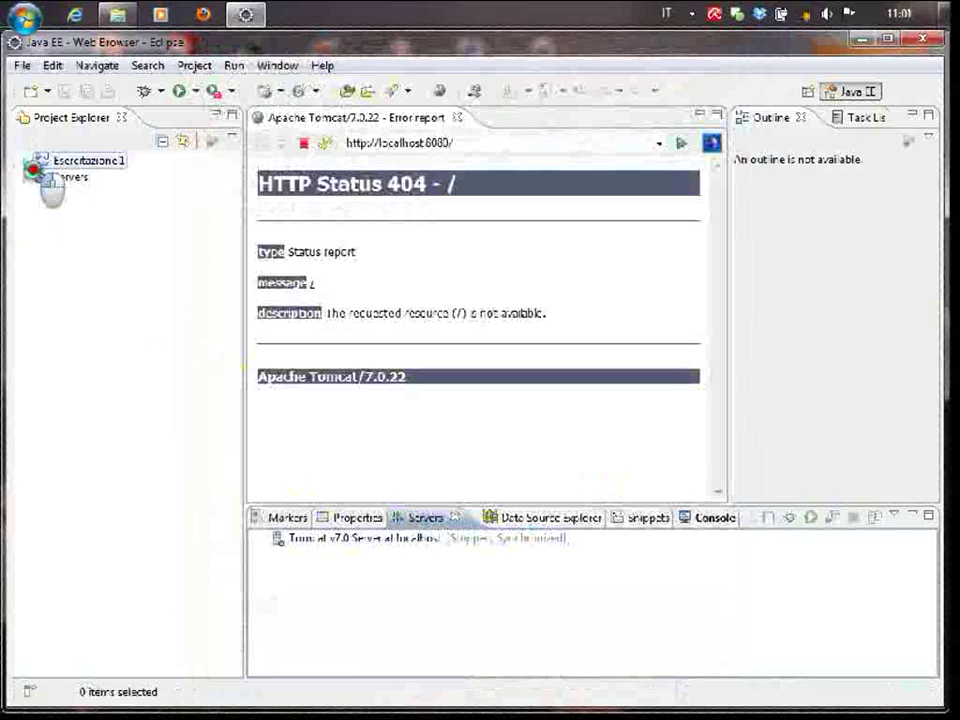
double_click(38, 164)
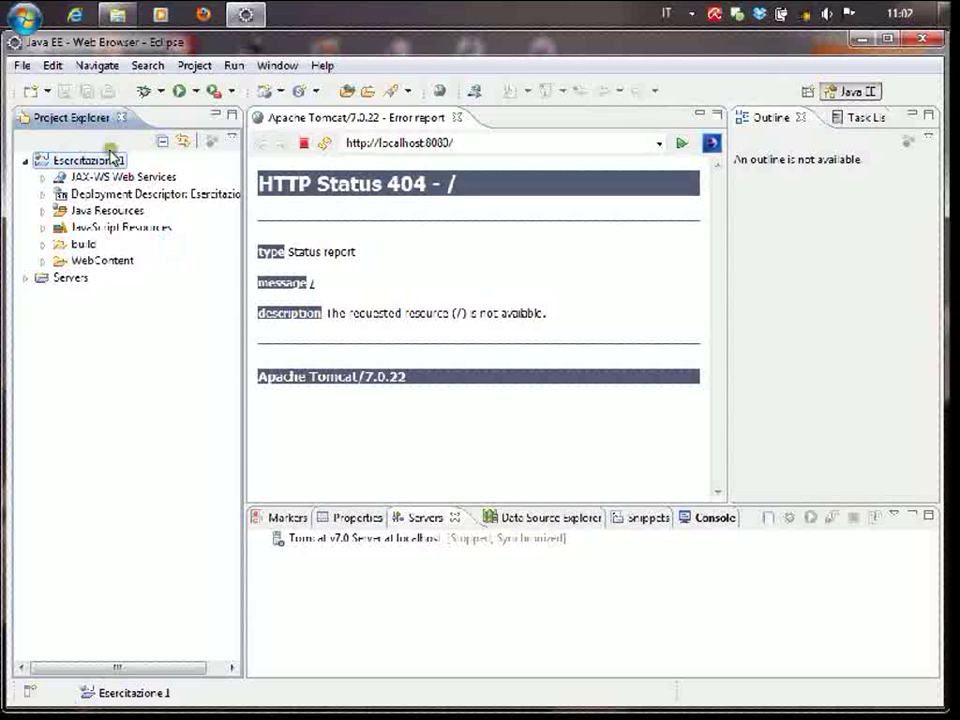
left_click(125, 262)
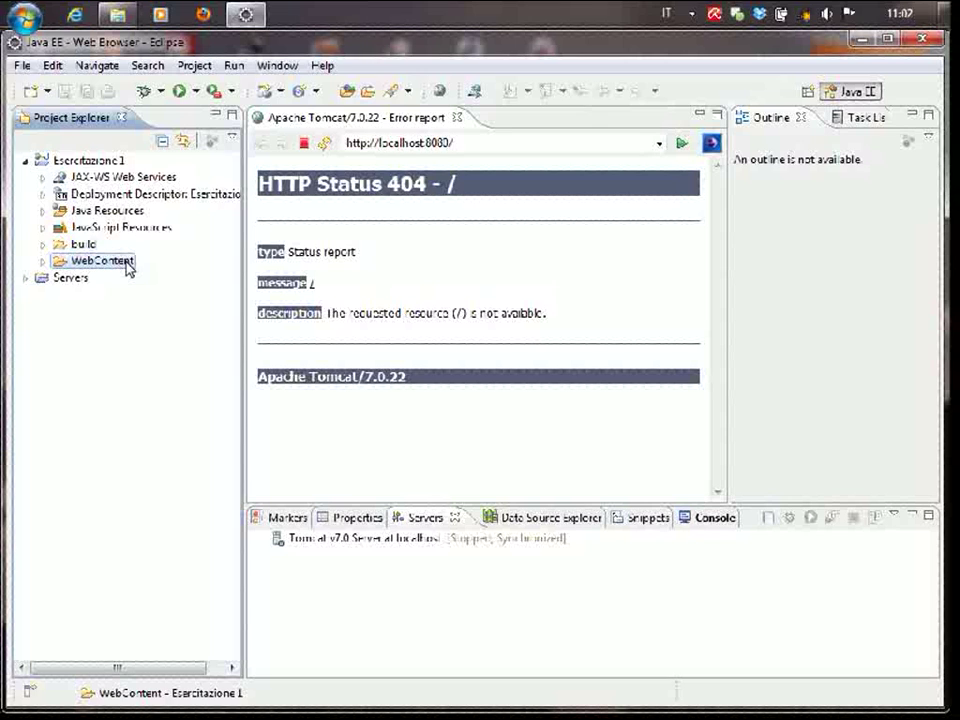
right_click(125, 262)
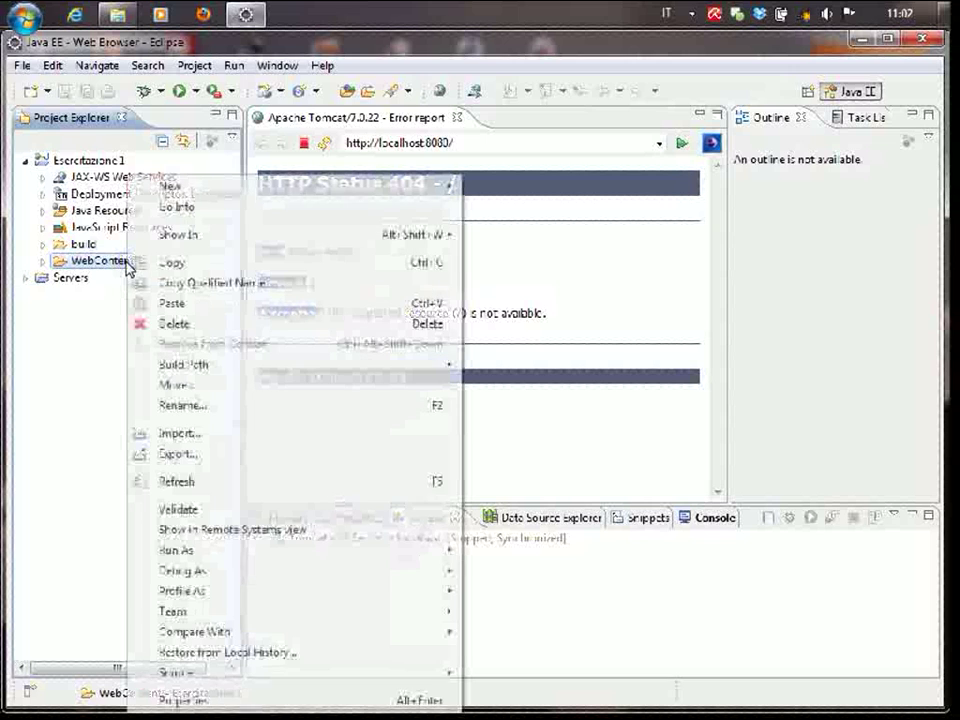
mouse_move(269, 187)
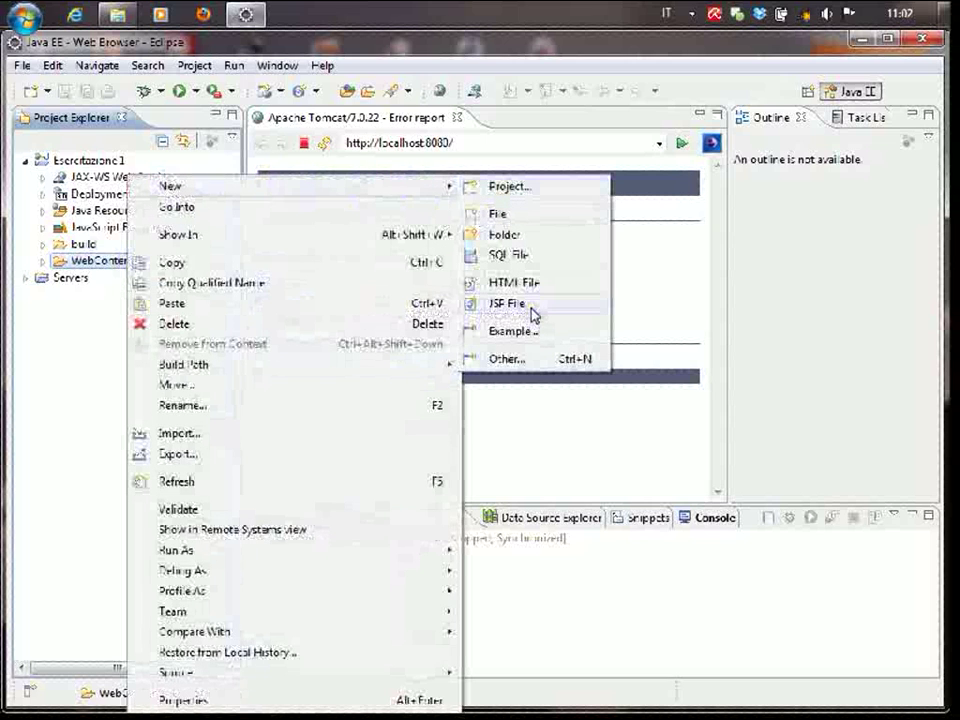
left_click(530, 308)
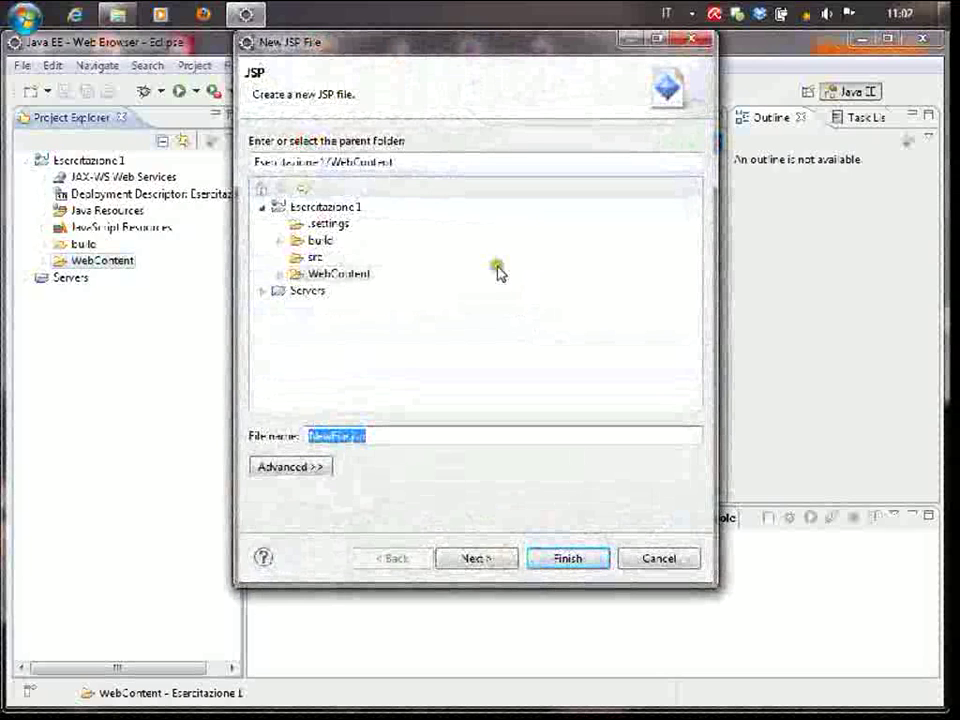
Step: Name the new JSP file esercizio1.jsp and proceed to the template selection
left_click(343, 435)
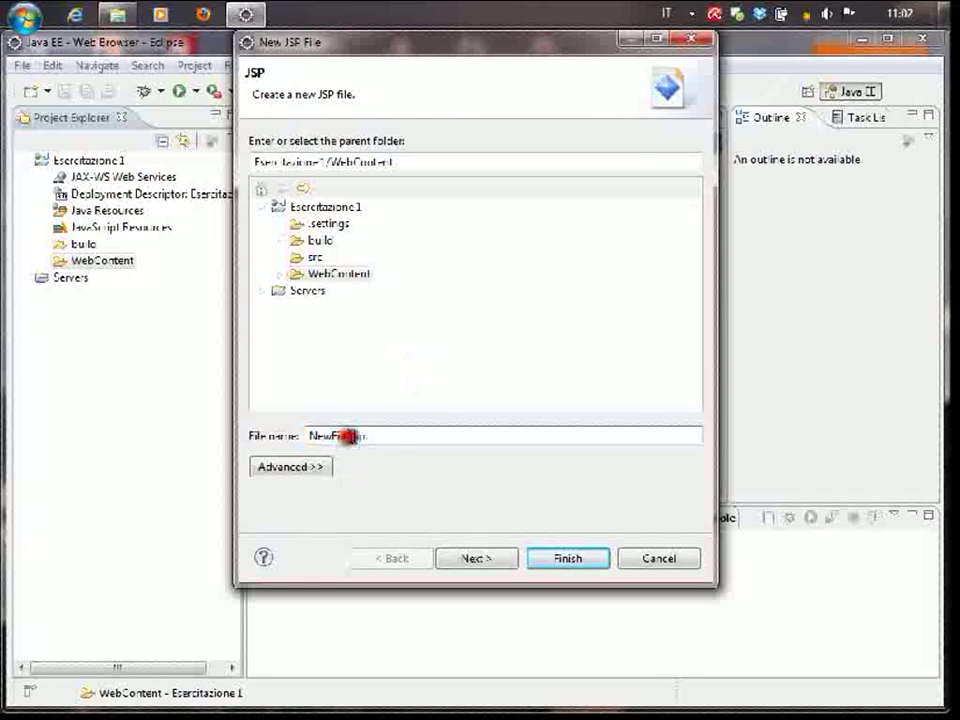
key("BackSpace")
key("BackSpace")
key("BackSpace")
key("BackSpace")
key("BackSpace")
key("BackSpace")
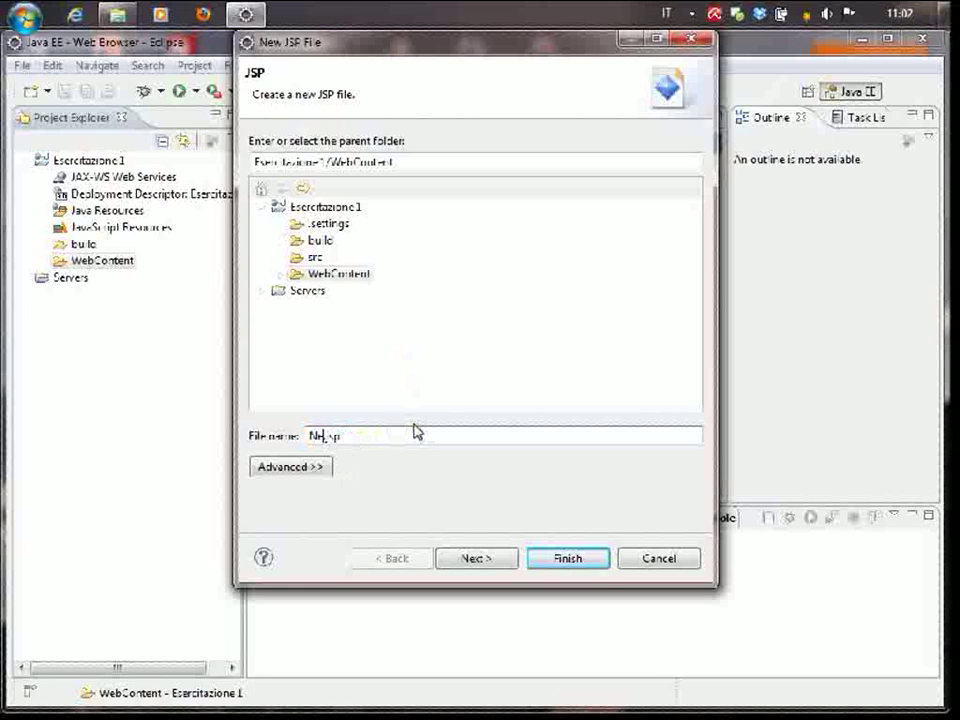
key("BackSpace")
type("esercizio")
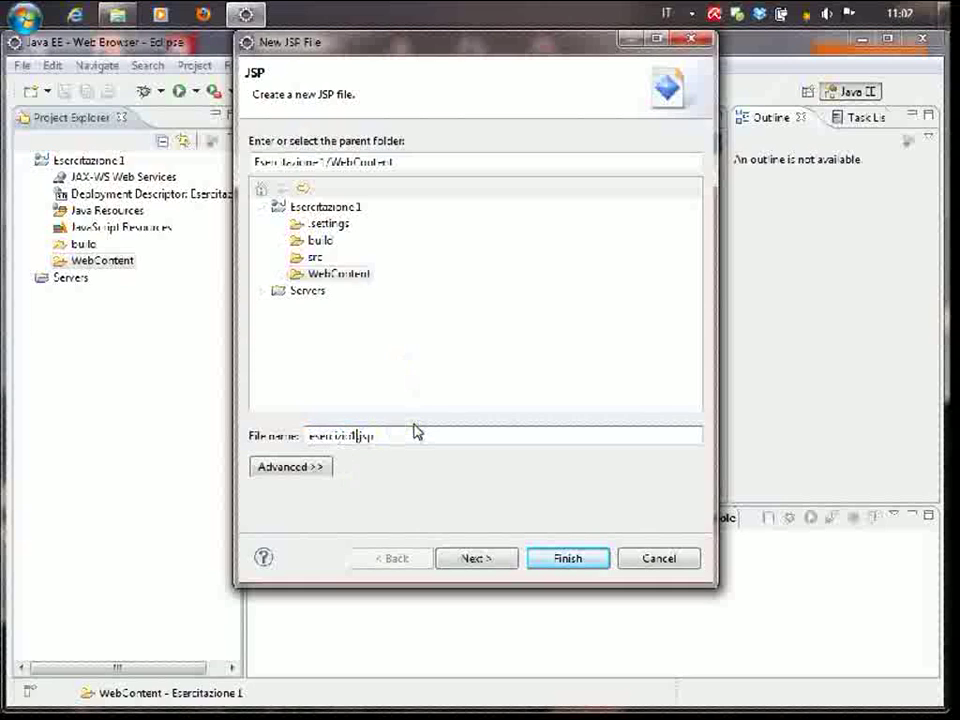
left_click(493, 561)
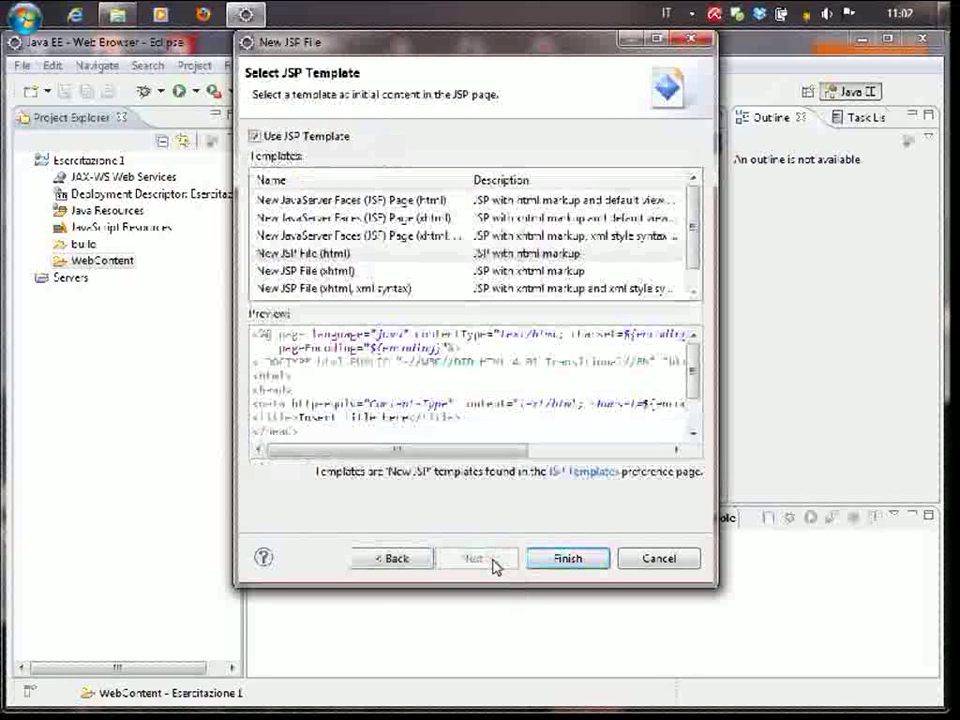